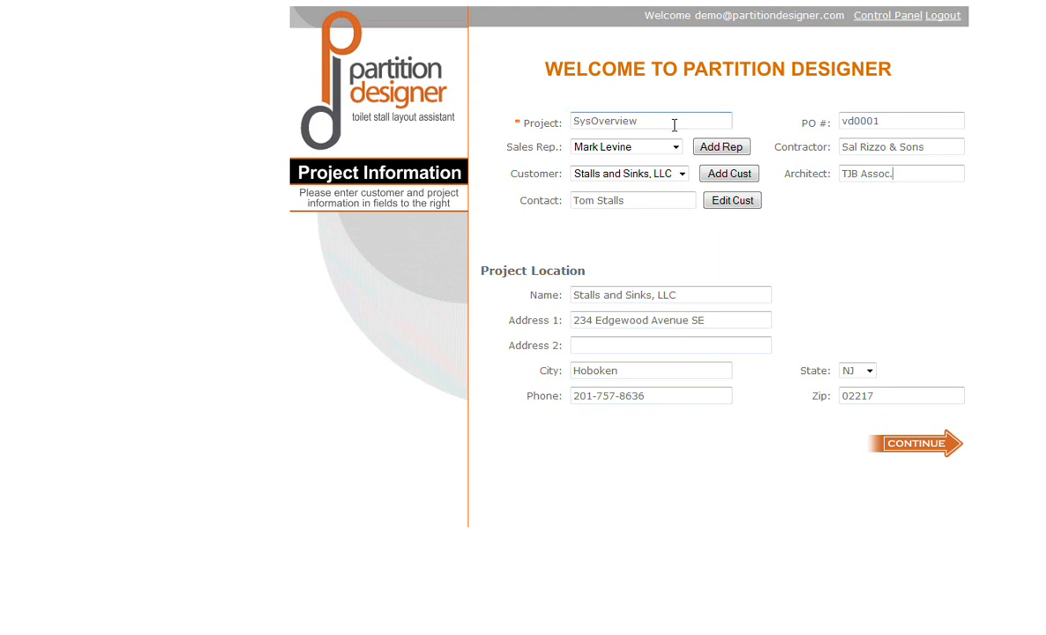
- Accept the project information and name the first room "men"
{"action": "left_click", "coordinate": [926, 445]}
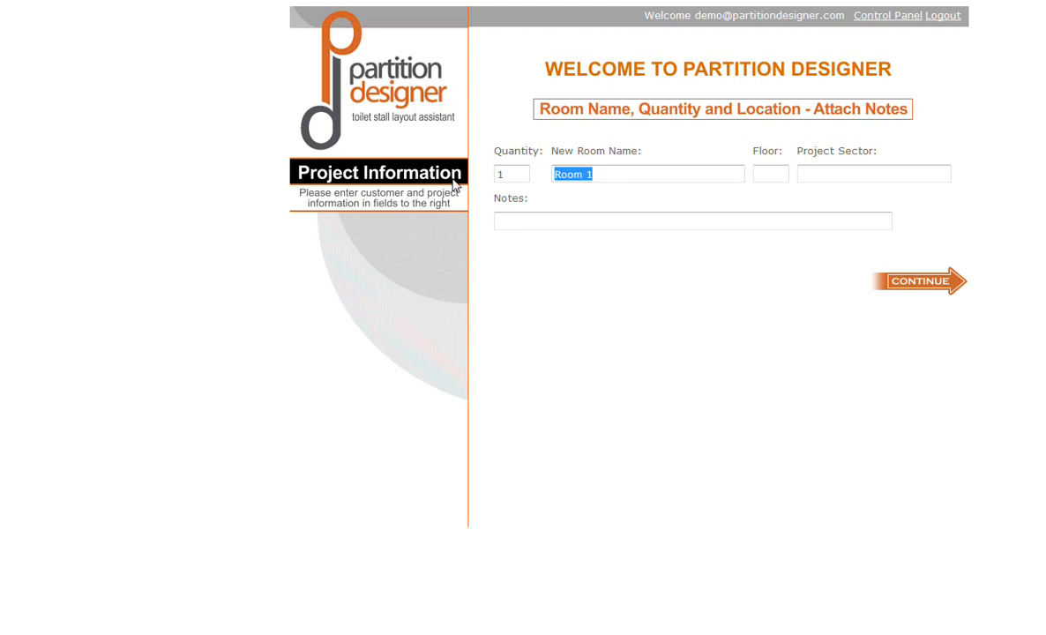
{"action": "type", "text": "men"}
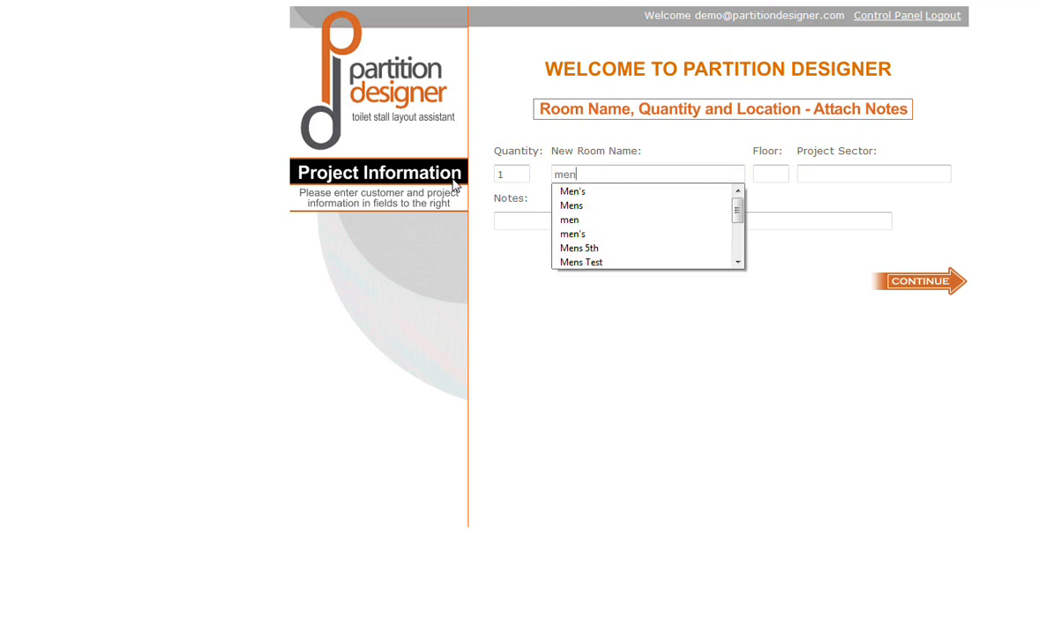
{"action": "left_click", "coordinate": [706, 366]}
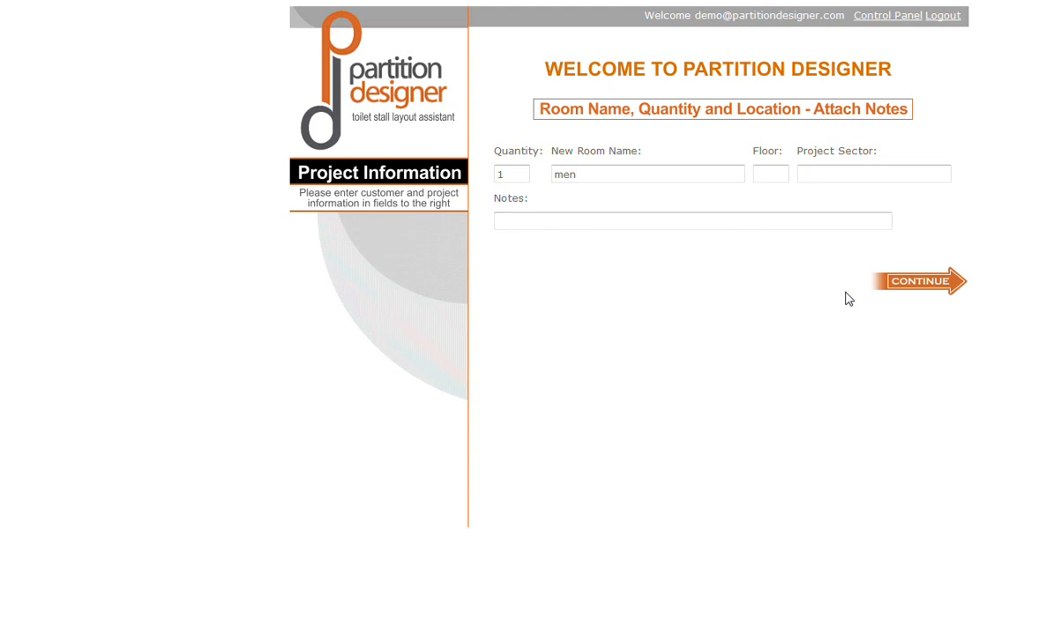
{"action": "left_click", "coordinate": [918, 284]}
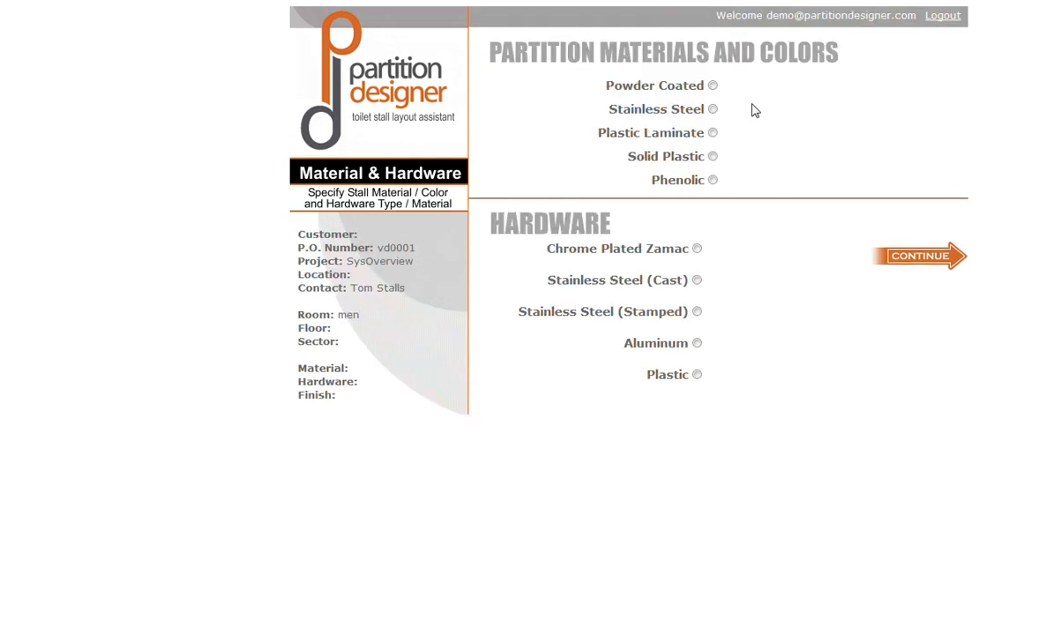
- Specify Powder Coated partitions in Cadet Blue with Chrome Plated Zamac hardware for the room
{"action": "left_click", "coordinate": [713, 85]}
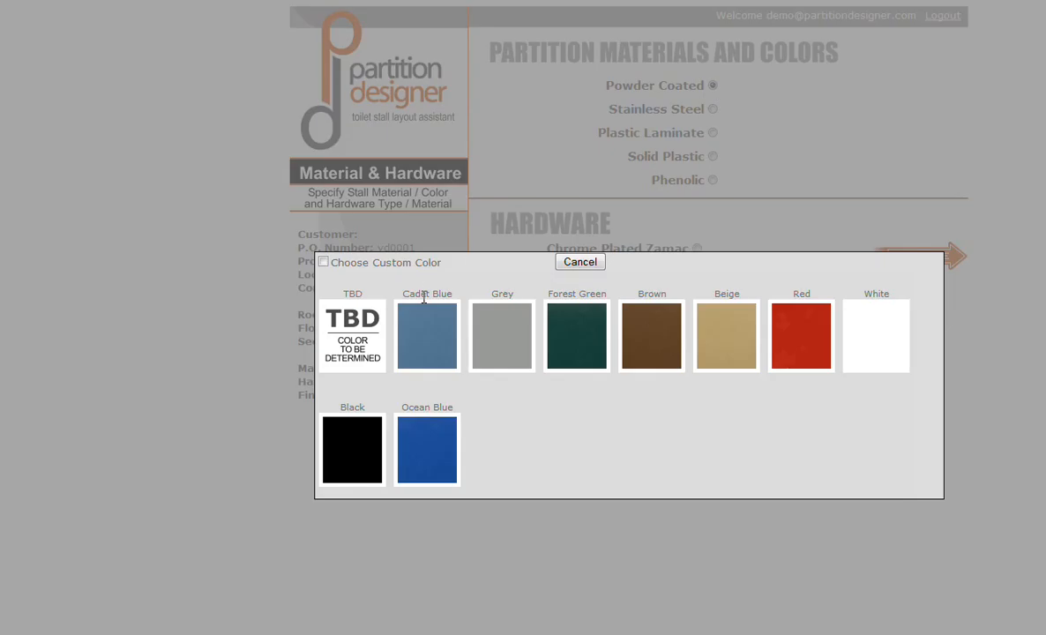
{"action": "left_click", "coordinate": [439, 353]}
{"action": "left_click", "coordinate": [698, 250]}
{"action": "left_click", "coordinate": [919, 258]}
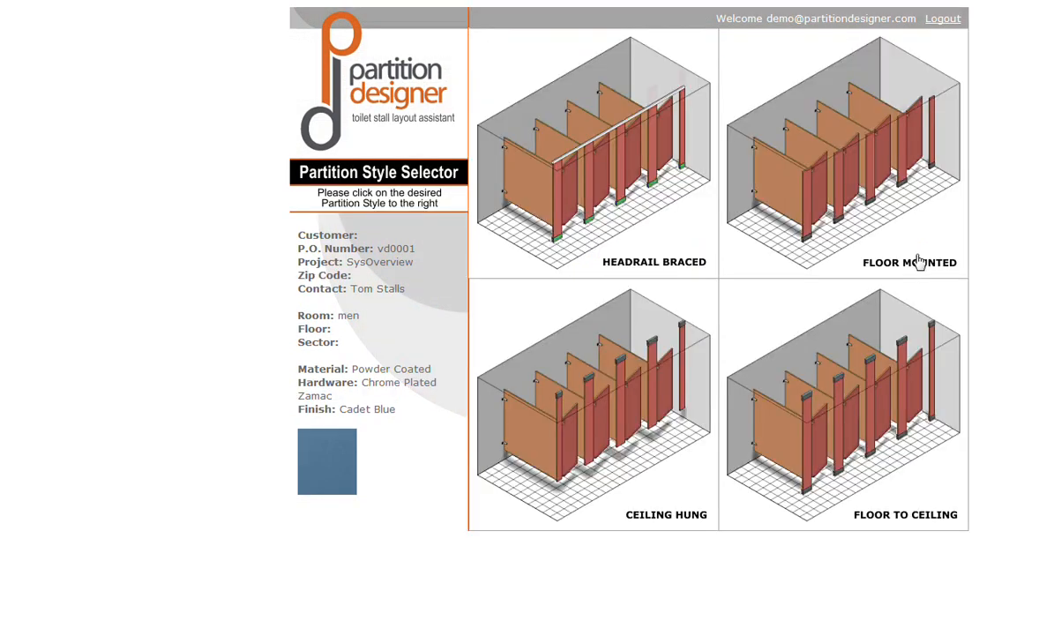
- Choose the Headrail Braced partition style and an In Corner layout starting from the left
{"action": "left_click", "coordinate": [604, 157]}
{"action": "left_click", "coordinate": [584, 164]}
{"action": "left_click", "coordinate": [569, 321]}
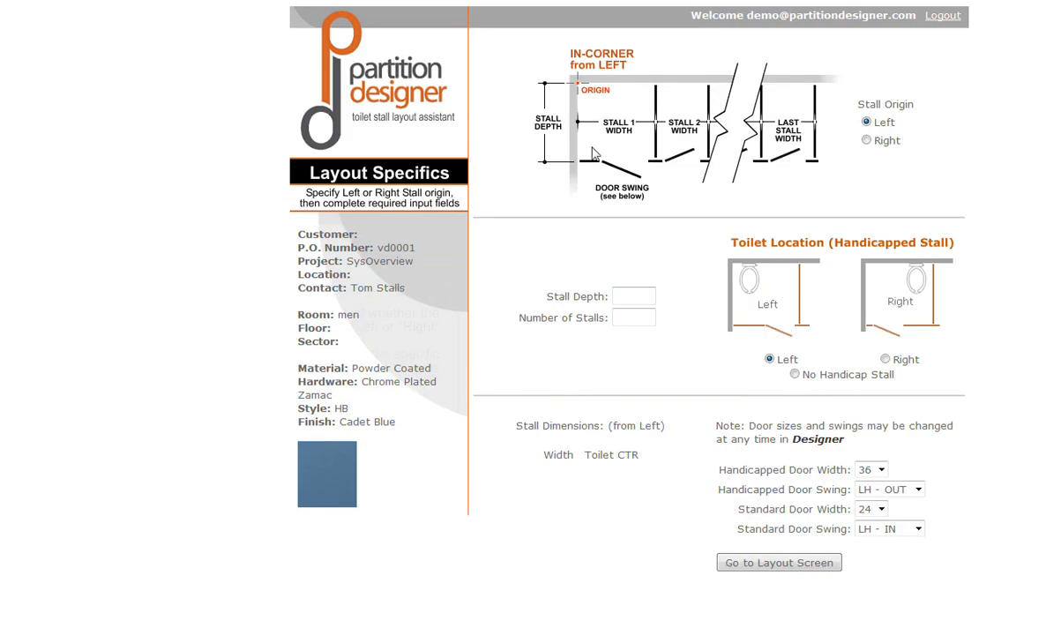
- Set the stall depth to 60 and the number of stalls to 4, and generate the men's room layout
{"action": "left_click", "coordinate": [647, 295]}
{"action": "type", "text": "60"}
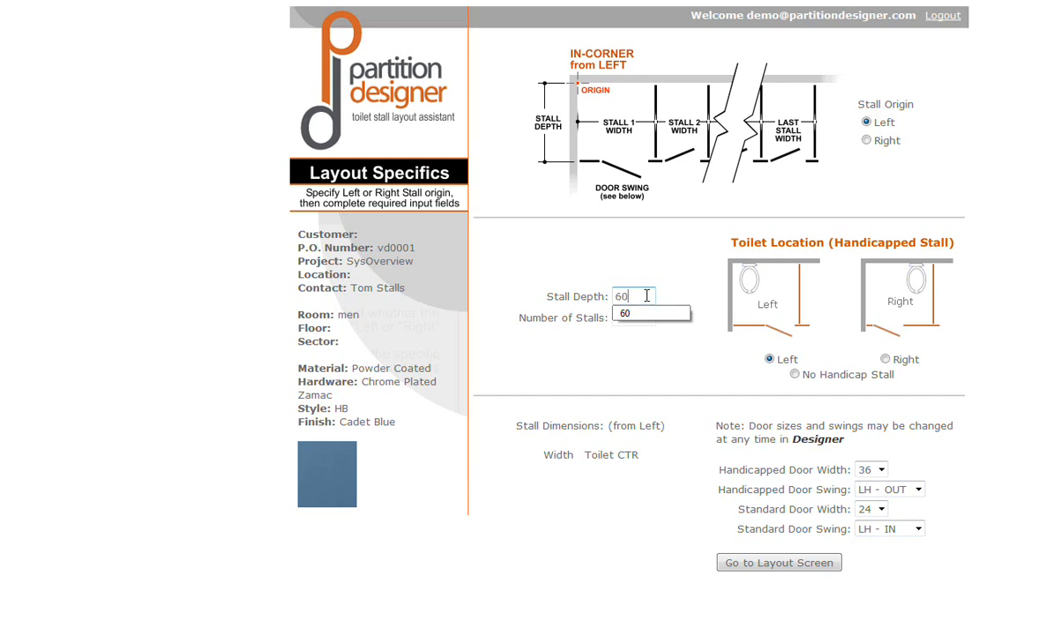
{"action": "left_click", "coordinate": [628, 320]}
{"action": "left_click", "coordinate": [628, 320]}
{"action": "type", "text": "4"}
{"action": "left_click", "coordinate": [616, 369]}
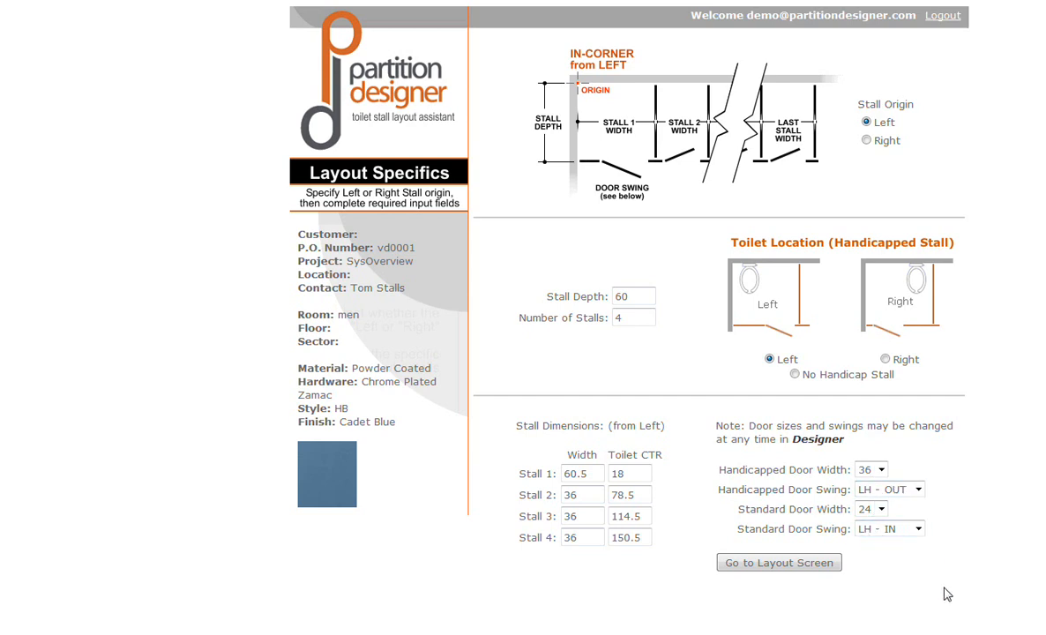
{"action": "left_click", "coordinate": [772, 565]}
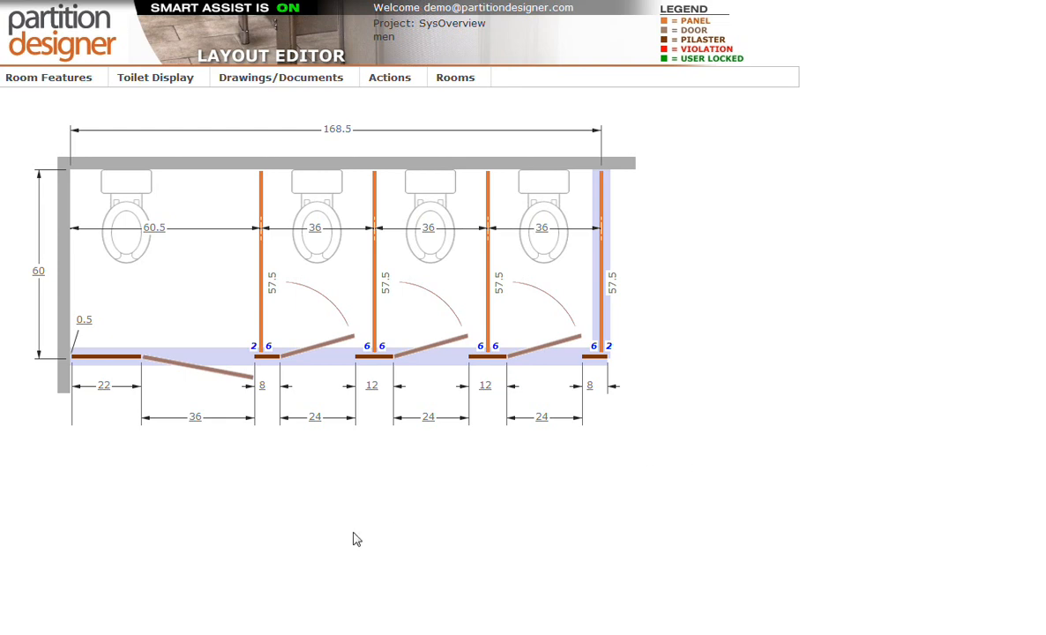
- Set the Stall 2 door width to 26 and apply the change to all standard doors
{"action": "left_click", "coordinate": [318, 423]}
{"action": "left_click", "coordinate": [188, 109]}
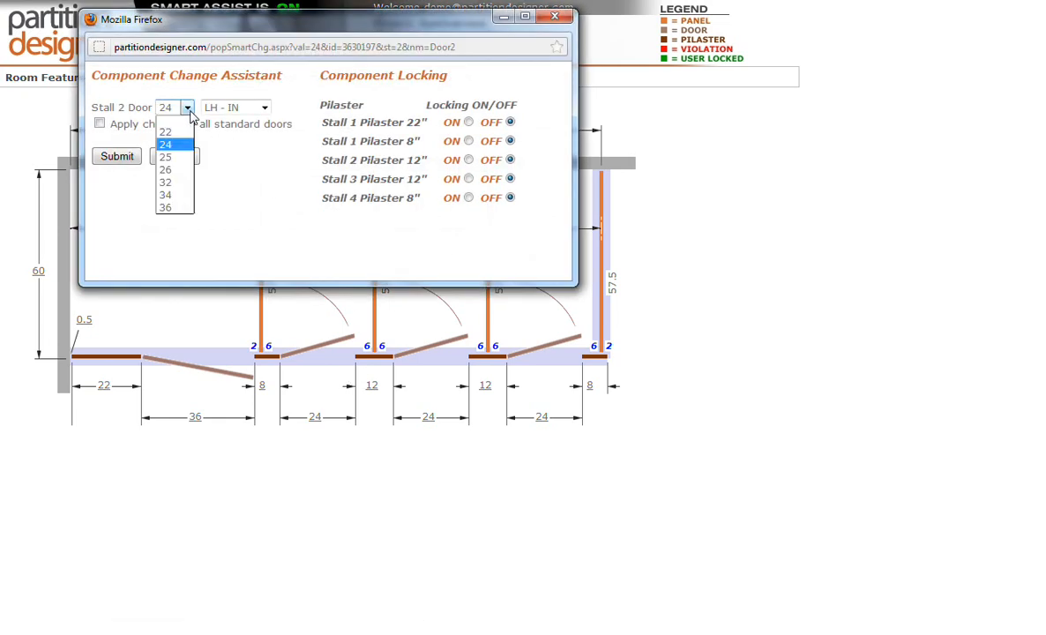
{"action": "left_click", "coordinate": [166, 170]}
{"action": "left_click", "coordinate": [100, 124]}
{"action": "left_click", "coordinate": [121, 159]}
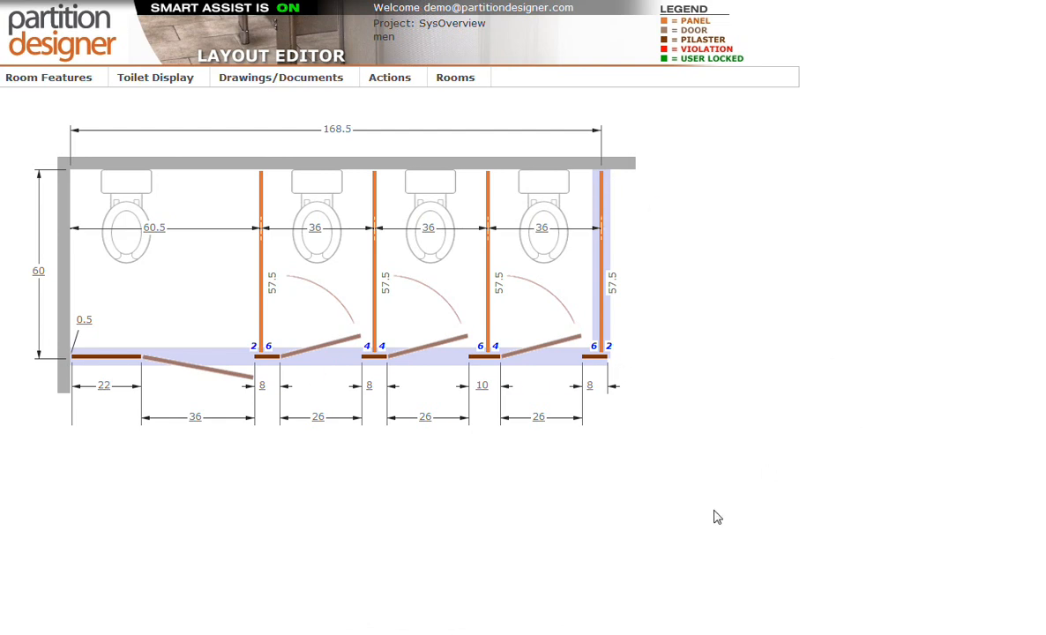
- Create a new room named "women" that reuses the existing Powder Coated, Cadet Blue, Headrail Braced attributes
{"action": "mouse_move", "coordinate": [408, 76]}
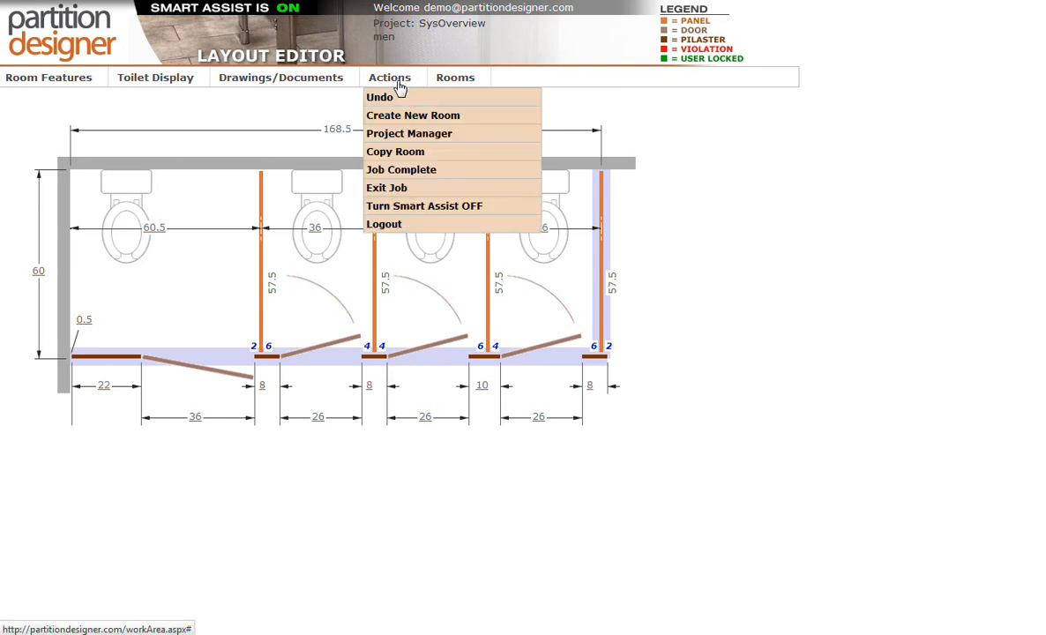
{"action": "left_click", "coordinate": [398, 118]}
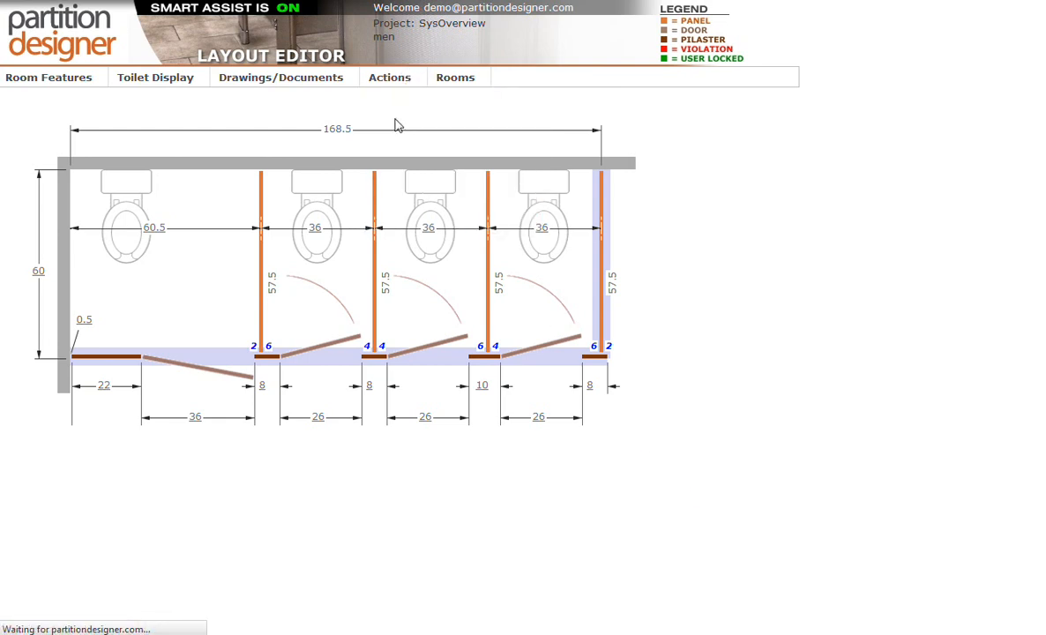
{"action": "left_click_drag", "start_coordinate": [585, 118], "coordinate": [438, 119]}
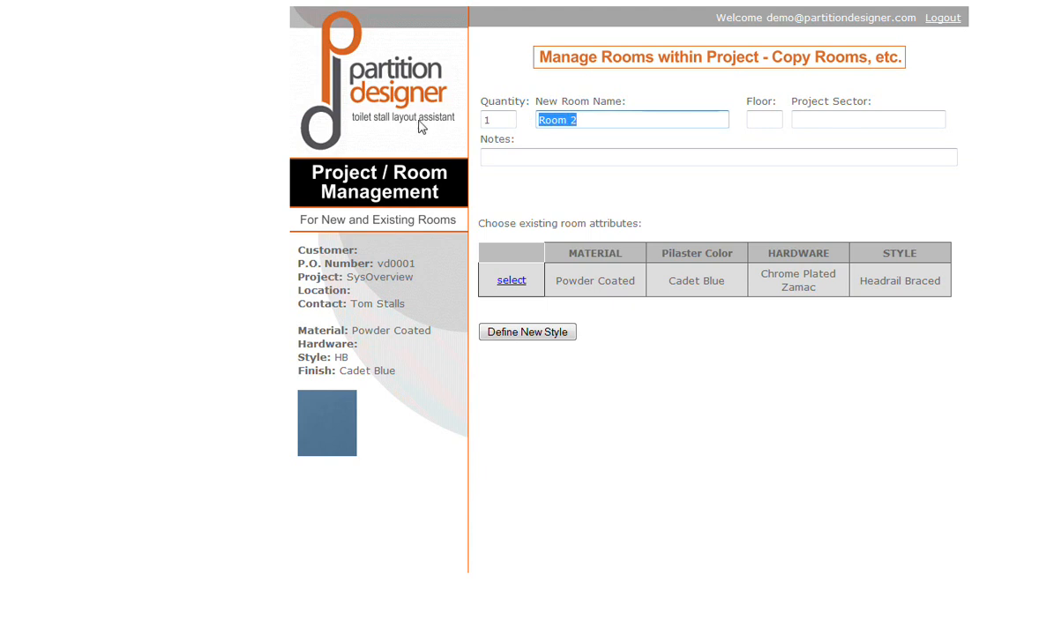
{"action": "type", "text": "wom"}
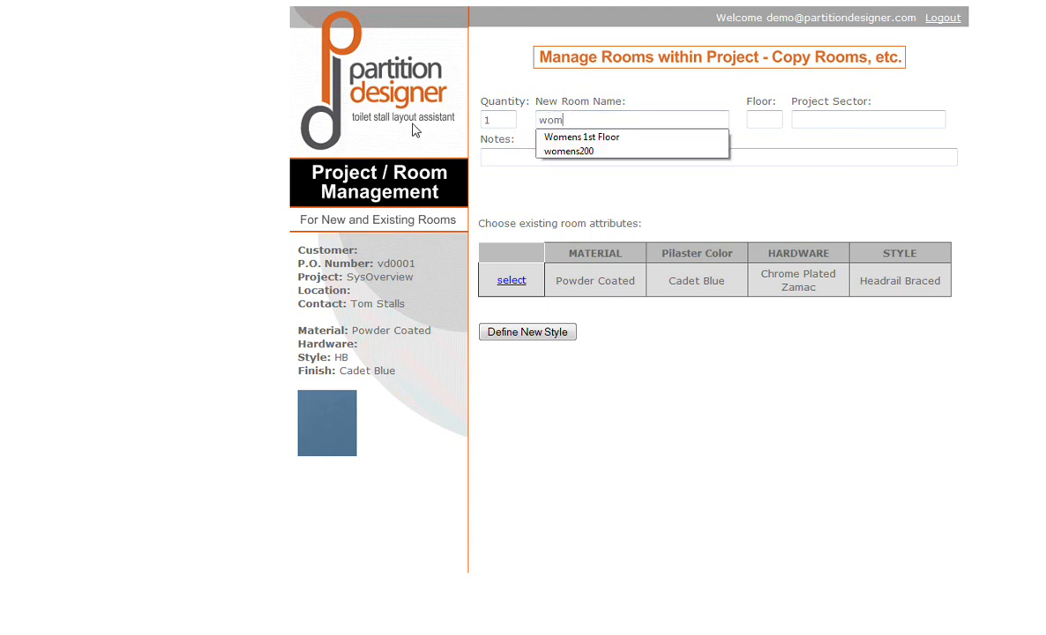
{"action": "left_click", "coordinate": [719, 561]}
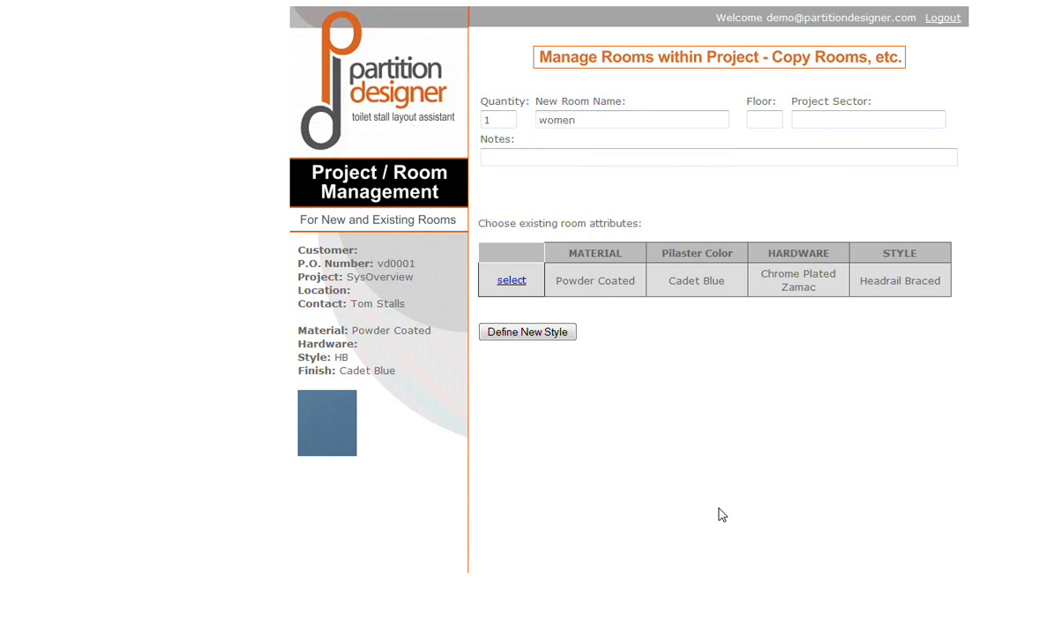
{"action": "left_click", "coordinate": [510, 282]}
{"action": "left_click", "coordinate": [510, 362]}
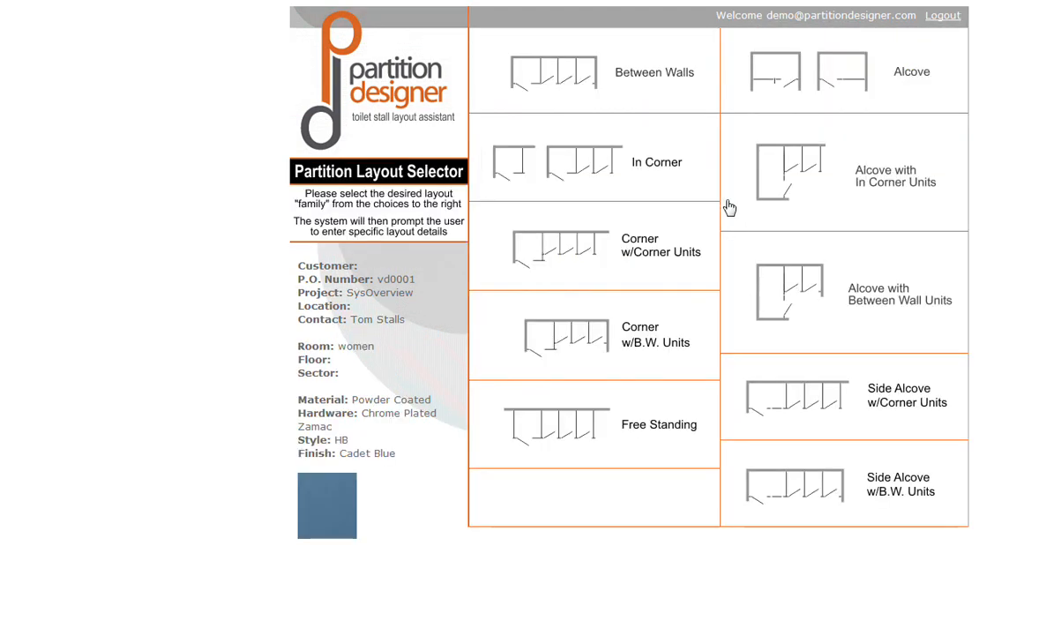
- Choose a Between Walls layout from the right with 5 stalls, auto-calculated room size and a stall depth of 60
{"action": "left_click", "coordinate": [529, 71]}
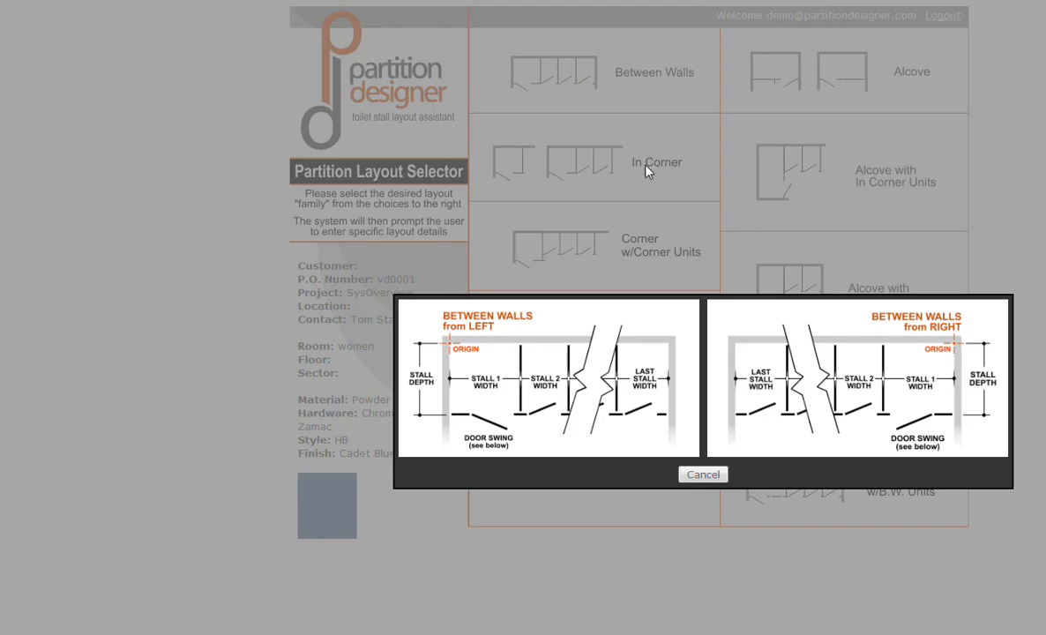
{"action": "left_click", "coordinate": [798, 343]}
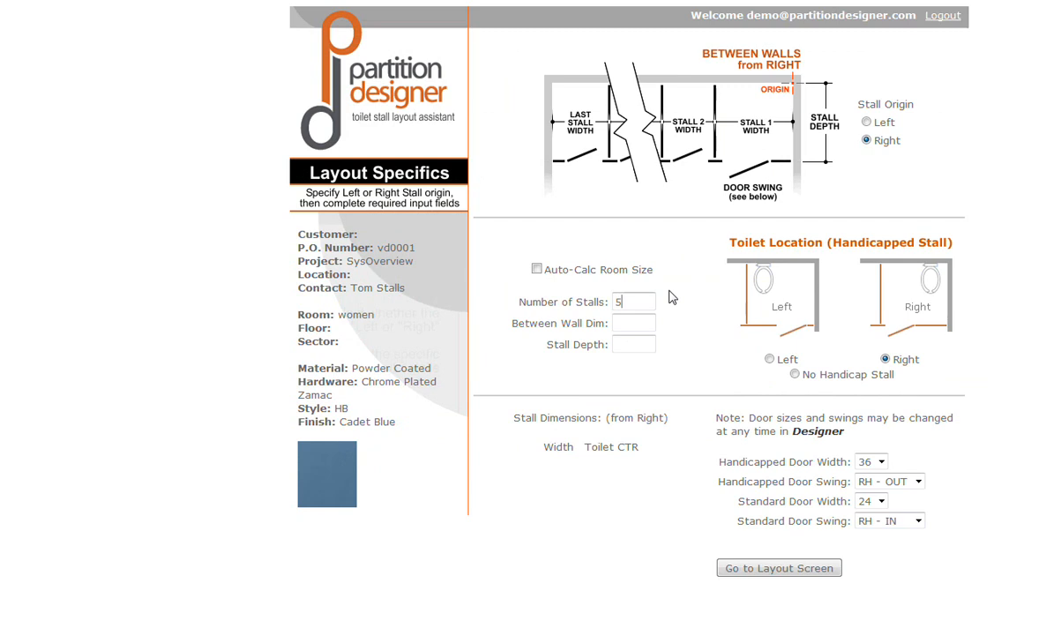
{"action": "left_click", "coordinate": [536, 269]}
{"action": "left_click", "coordinate": [642, 344]}
{"action": "type", "text": "60"}
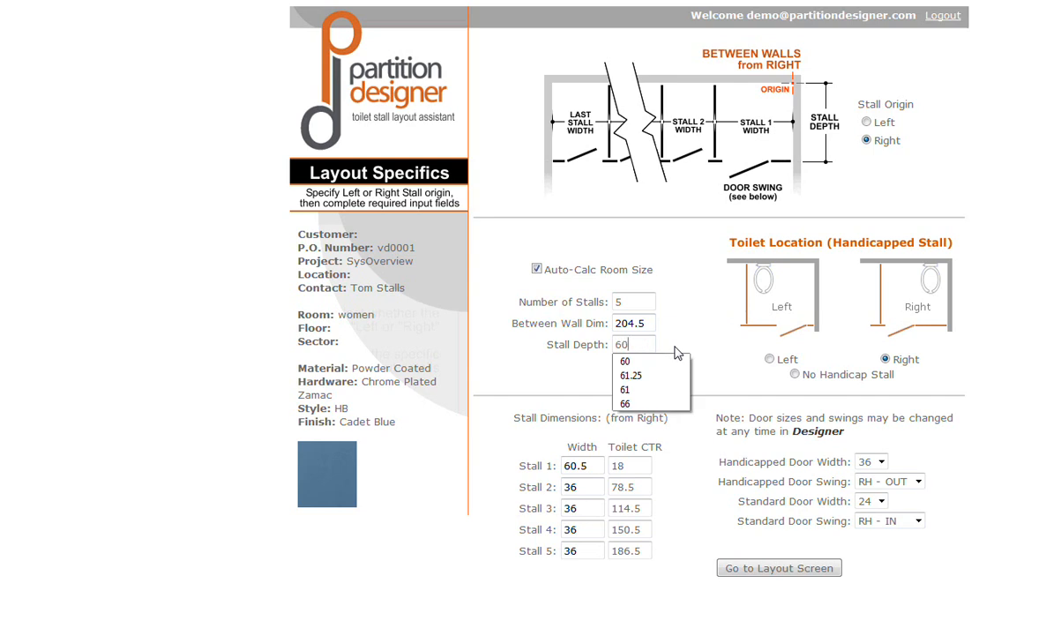
{"action": "left_click", "coordinate": [694, 287]}
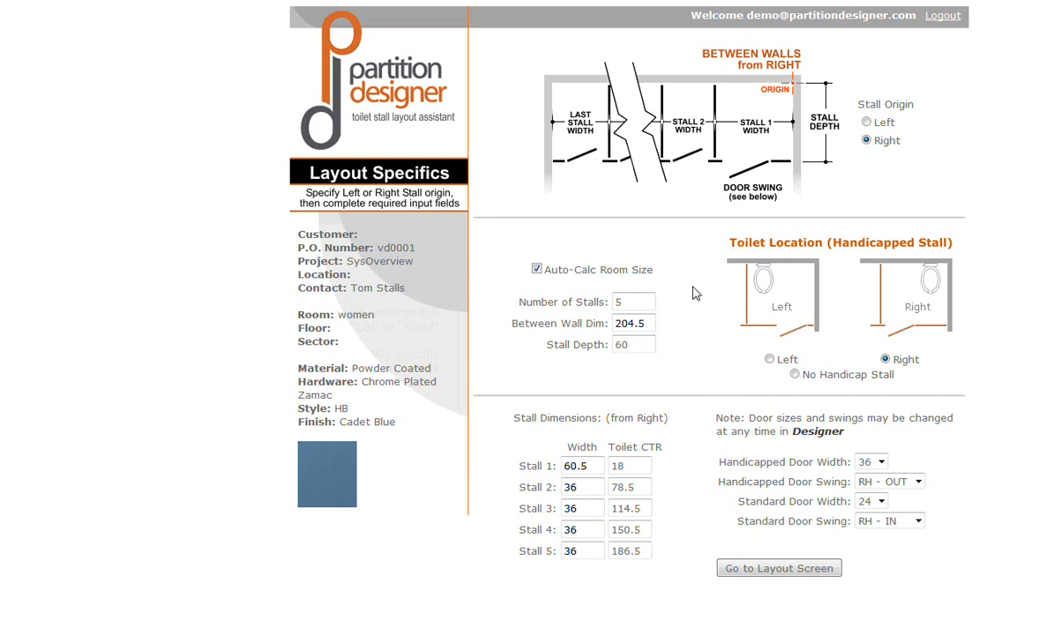
- Set the standard door width to 26 and generate the women's room layout
{"action": "left_click", "coordinate": [881, 501]}
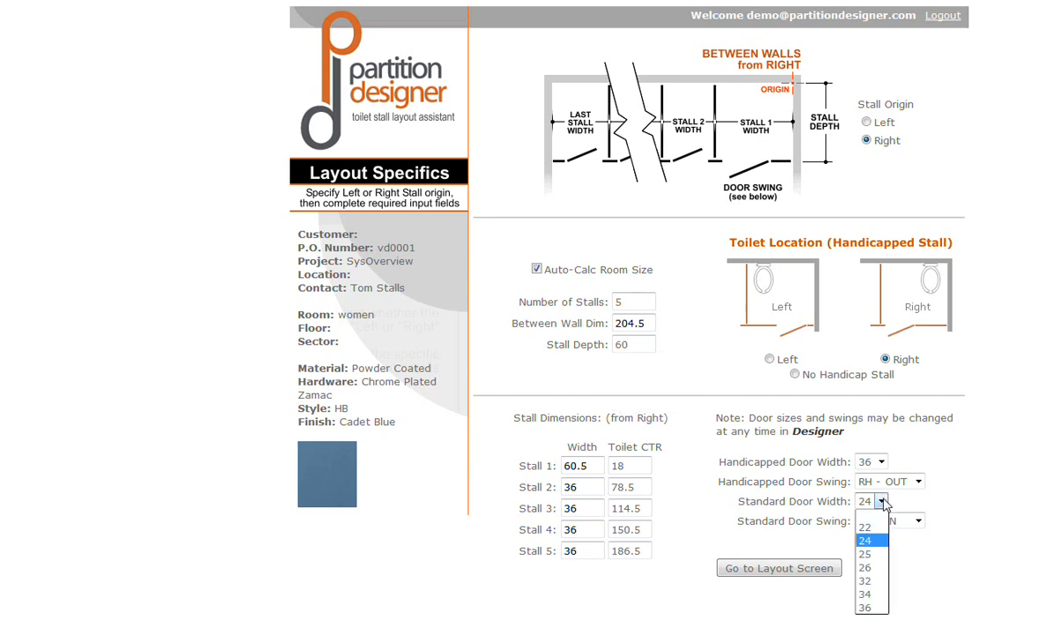
{"action": "left_click", "coordinate": [876, 569]}
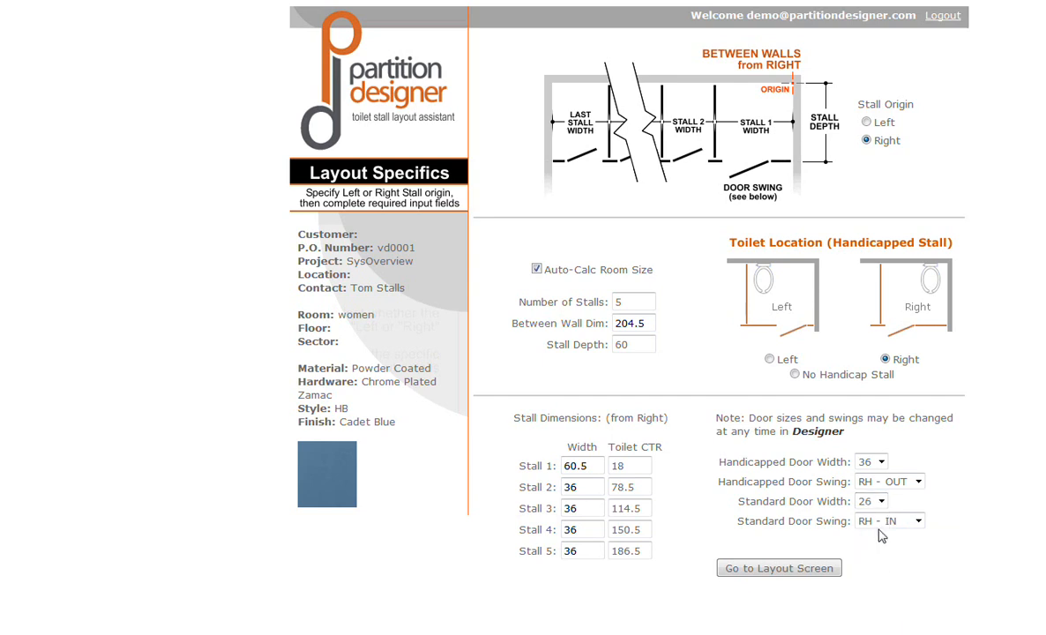
{"action": "left_click", "coordinate": [777, 568]}
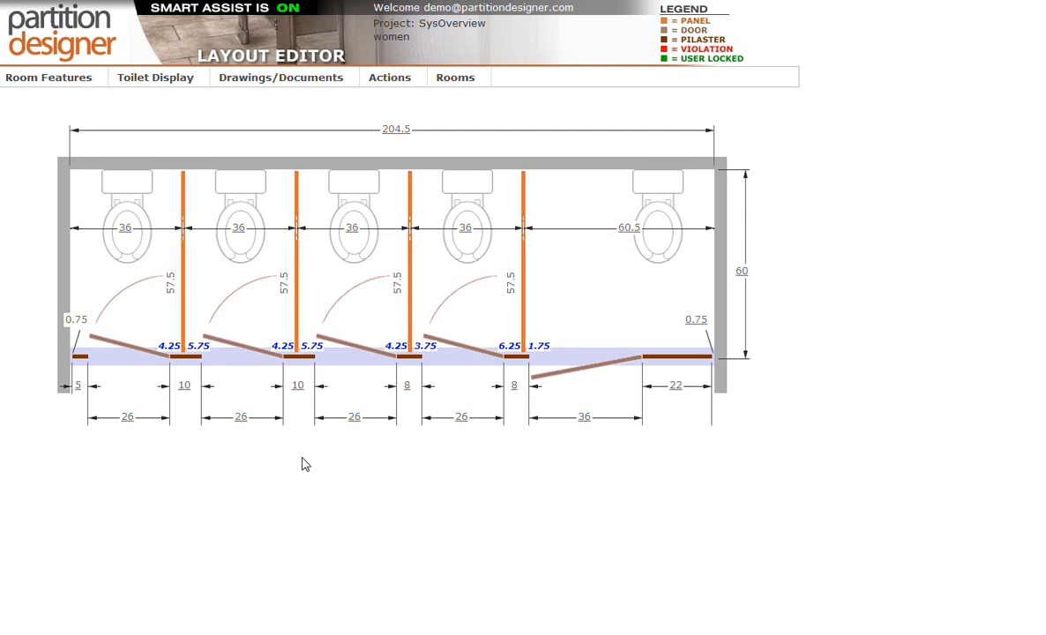
- Change the Stall 5 door swing to LH - IN and apply it to all standard doors
{"action": "left_click", "coordinate": [129, 421]}
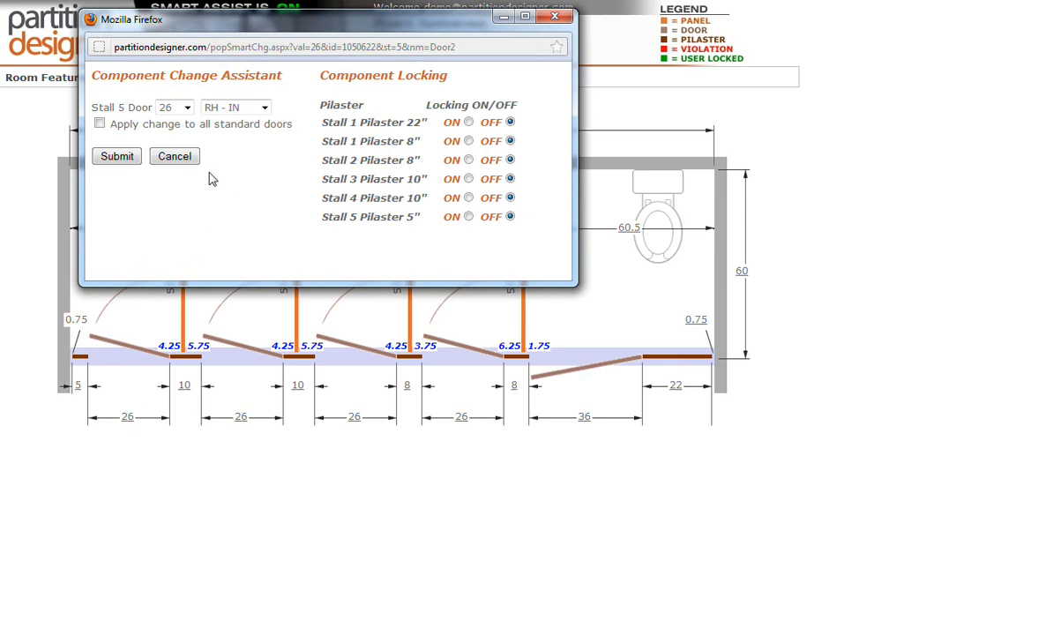
{"action": "left_click", "coordinate": [264, 108]}
{"action": "left_click", "coordinate": [220, 131]}
{"action": "left_click", "coordinate": [100, 125]}
{"action": "left_click", "coordinate": [120, 157]}
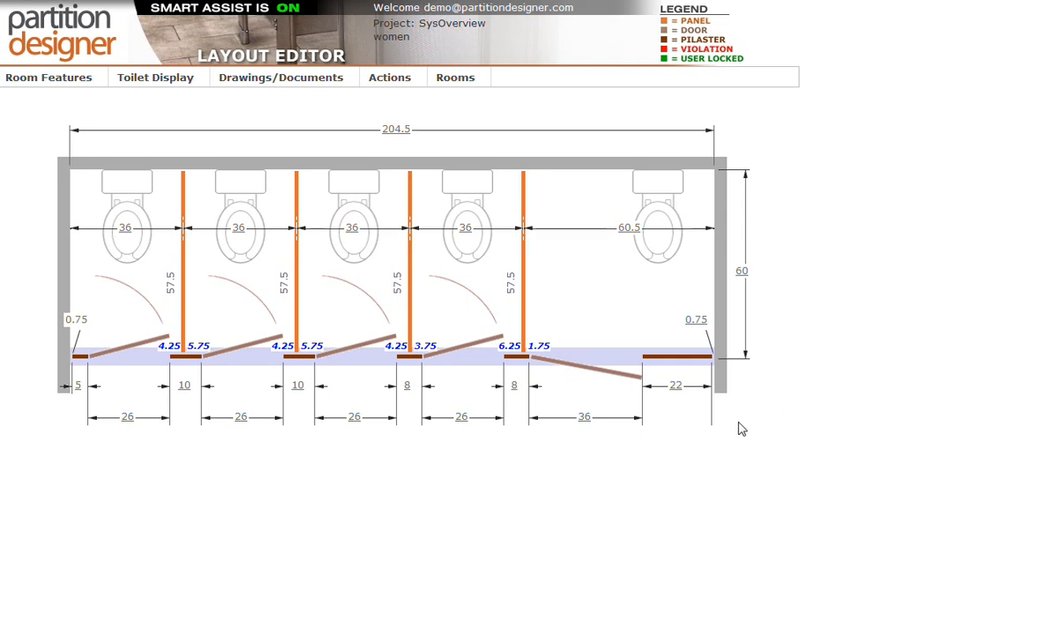
- Set the gap between the Stall 1 pilaster and the wall to 0.5
{"action": "left_click", "coordinate": [696, 320]}
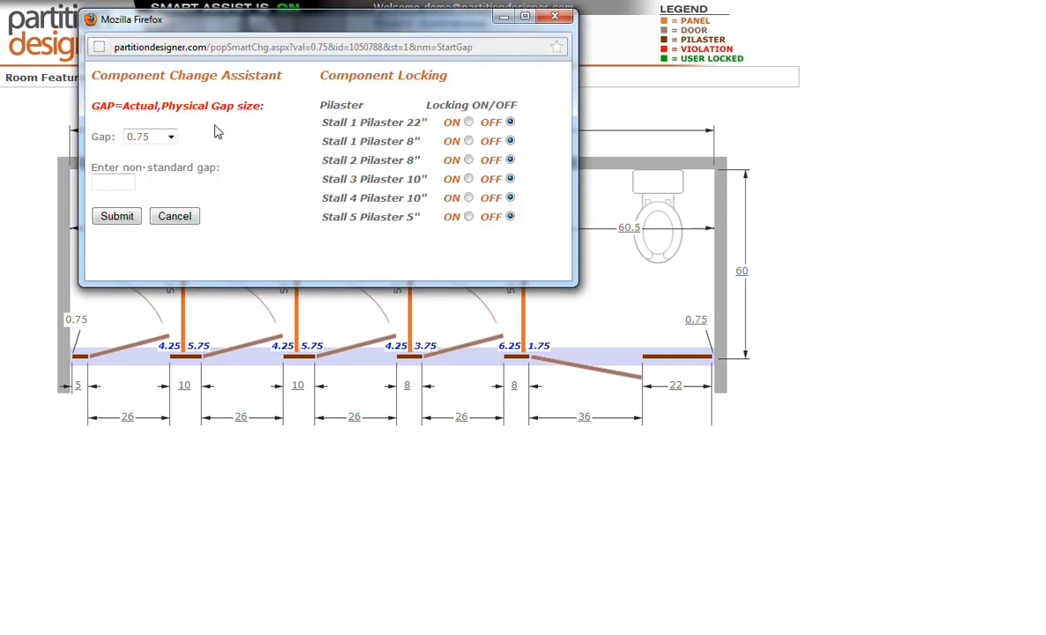
{"action": "left_click", "coordinate": [171, 137]}
{"action": "left_click", "coordinate": [127, 187]}
{"action": "left_click", "coordinate": [124, 220]}
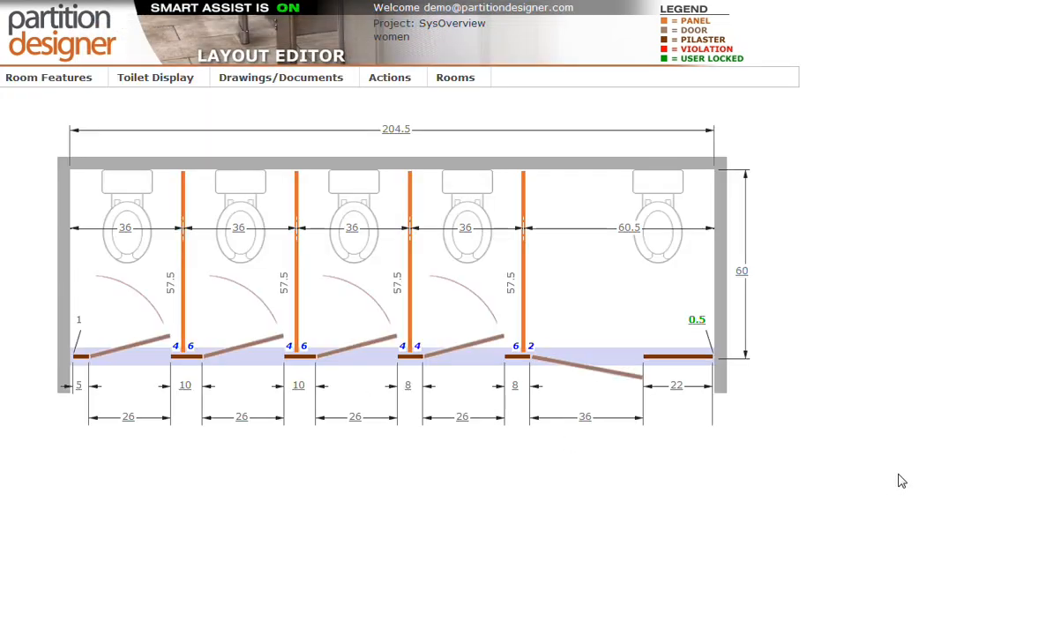
- Create Room 3 with the existing room attributes and choose the Alcove with In Corner Units layout
{"action": "mouse_move", "coordinate": [389, 80]}
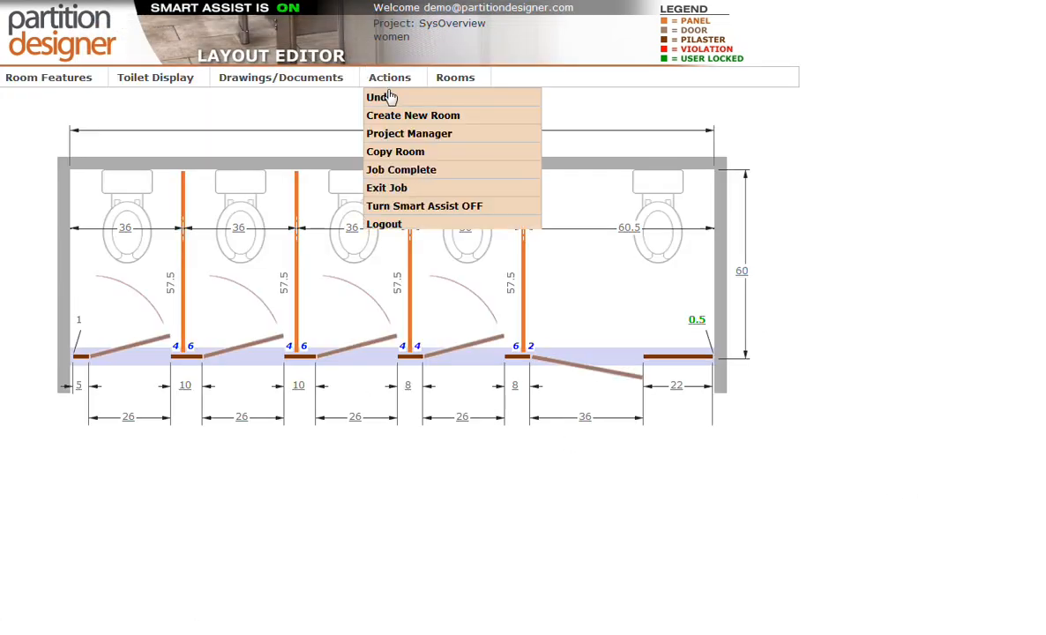
{"action": "left_click", "coordinate": [391, 119]}
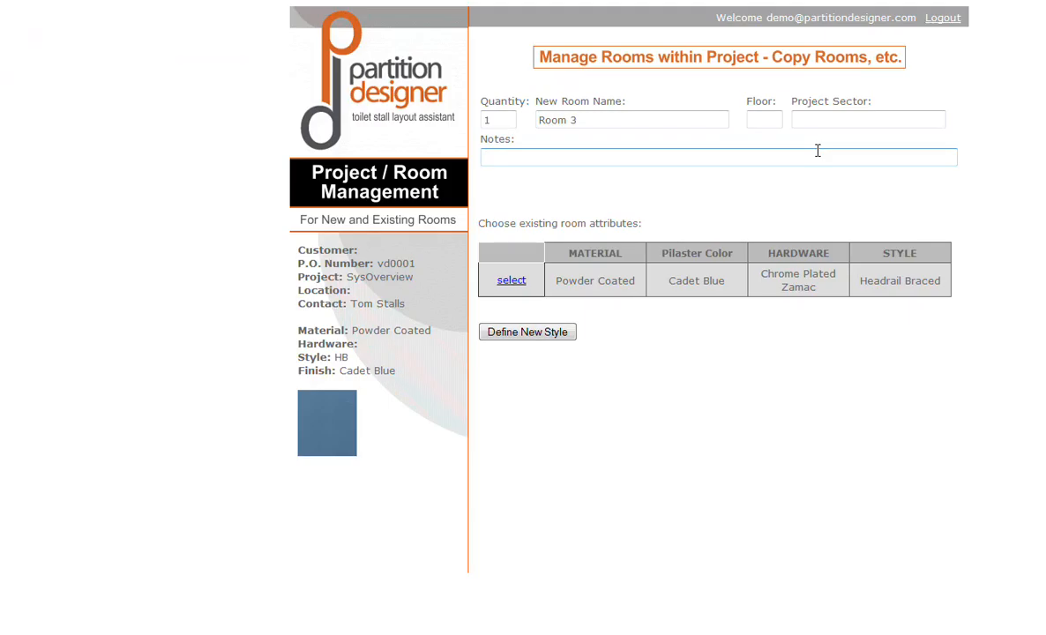
{"action": "left_click", "coordinate": [515, 280]}
{"action": "left_click", "coordinate": [513, 361]}
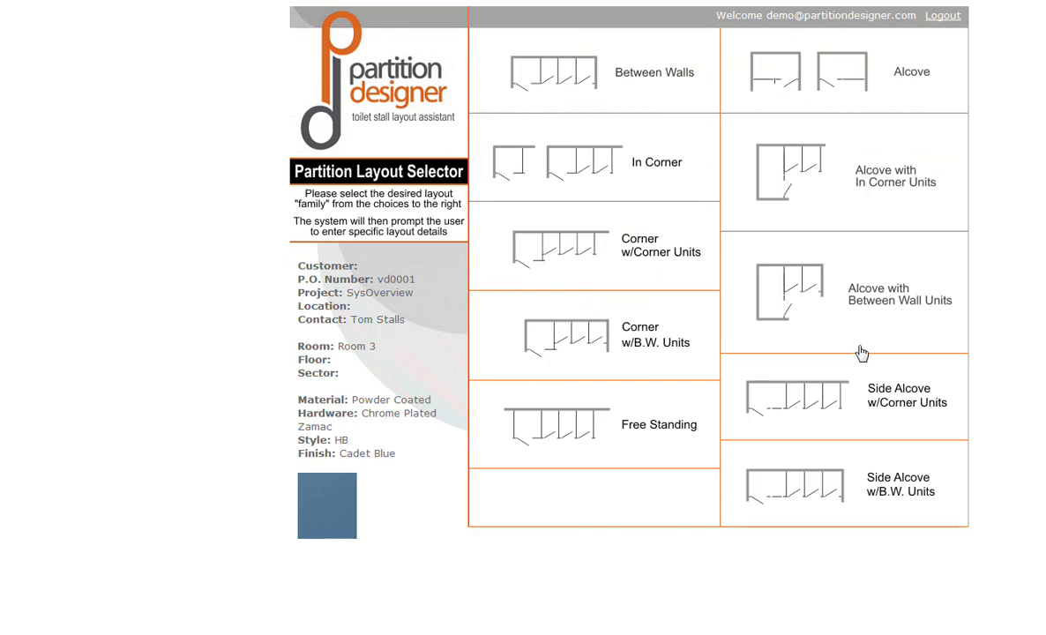
{"action": "left_click", "coordinate": [813, 172]}
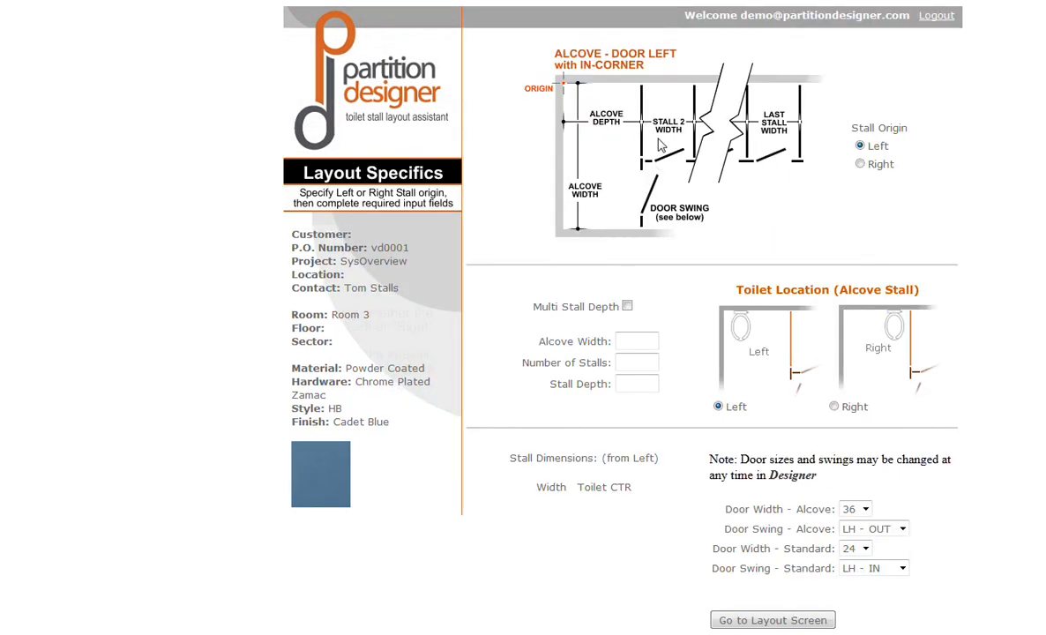
- Set the alcove width to 110, the number of stalls to 4 and the stall depth to 57
{"action": "left_click", "coordinate": [635, 341]}
{"action": "type", "text": "110"}
{"action": "left_click", "coordinate": [637, 362]}
{"action": "left_click", "coordinate": [645, 385]}
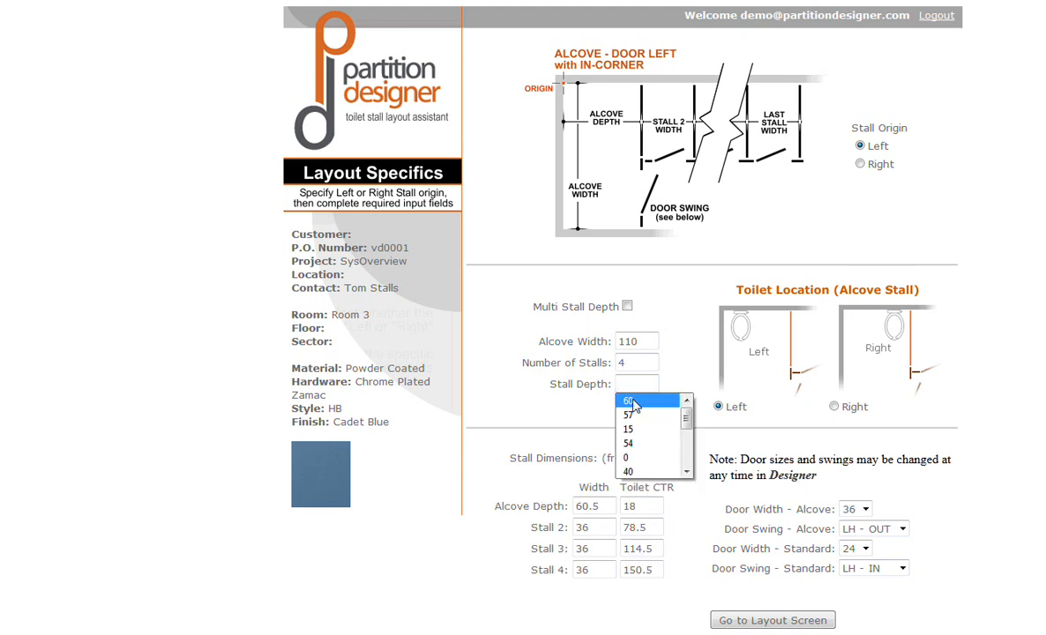
{"action": "left_click", "coordinate": [630, 416]}
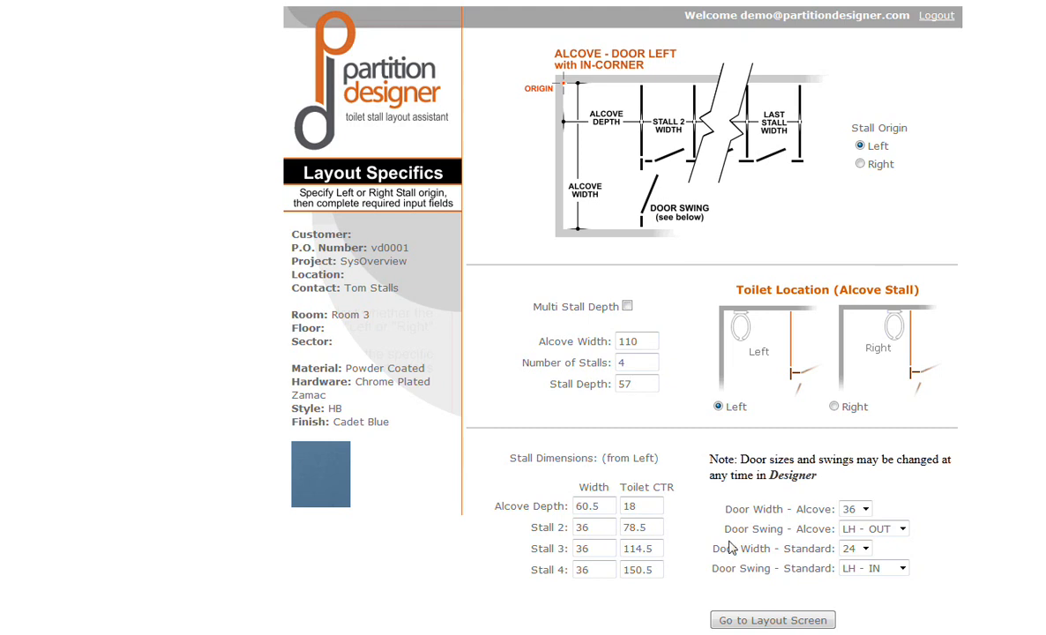
- Set the standard door width to 26 and generate the Room 3 layout
{"action": "left_click", "coordinate": [855, 549]}
{"action": "left_click", "coordinate": [860, 498]}
{"action": "left_click", "coordinate": [772, 621]}
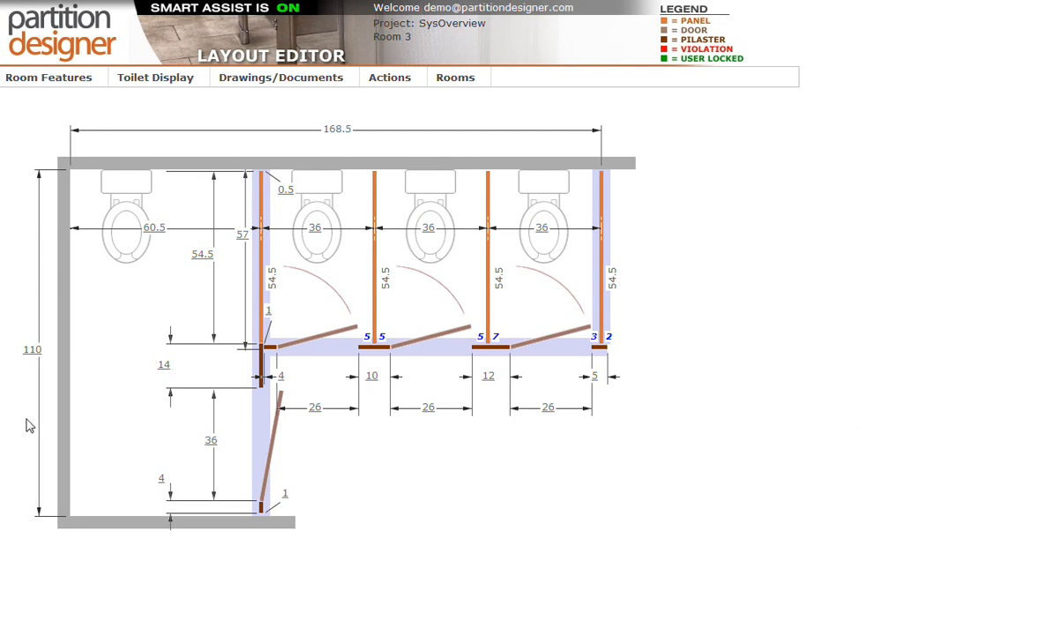
- Change the alcove width to 106 and the pilaster between the alcove panel and door to 10
{"action": "left_click", "coordinate": [33, 351]}
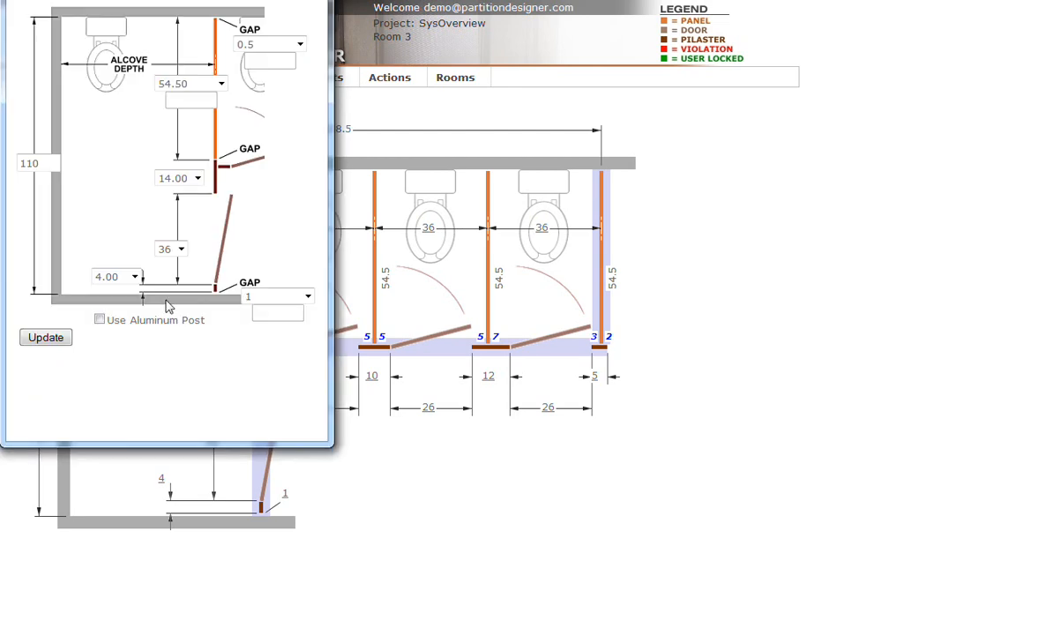
{"action": "double_click", "coordinate": [30, 171]}
{"action": "type", "text": "106"}
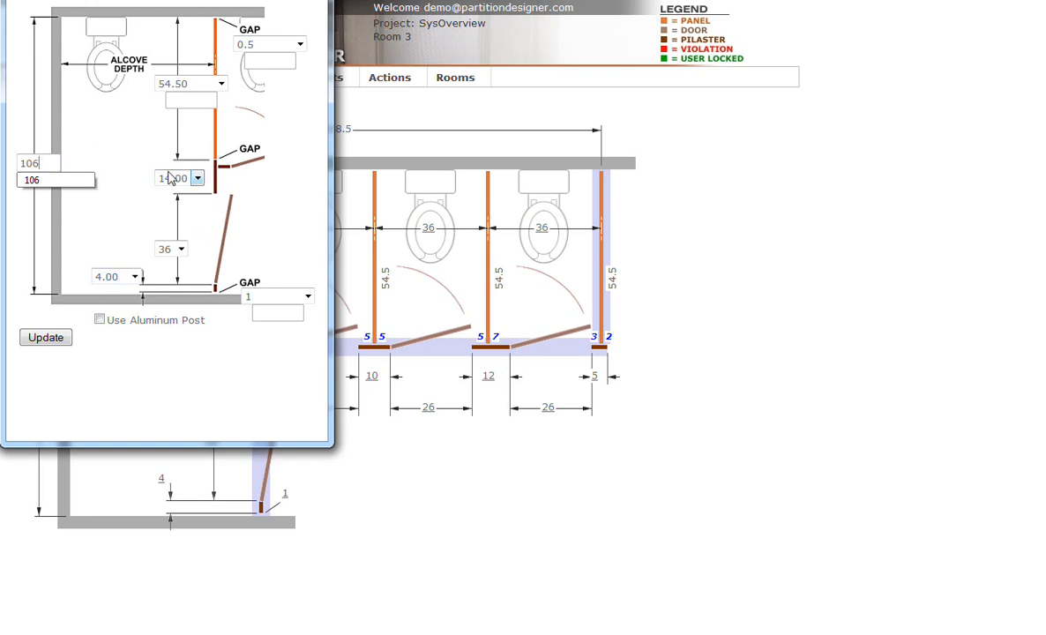
{"action": "left_click", "coordinate": [99, 215]}
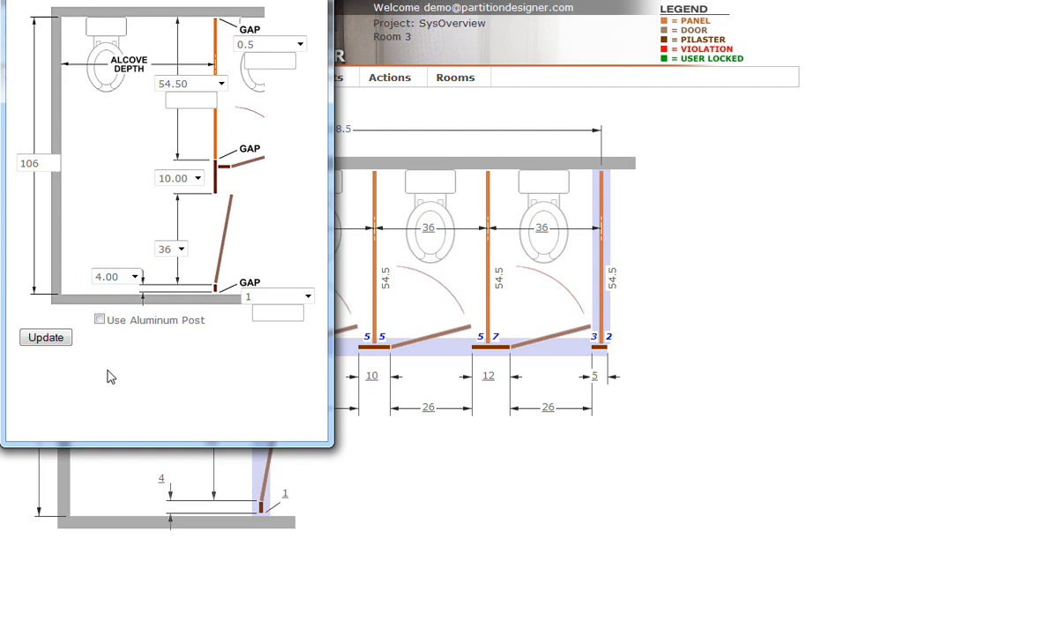
{"action": "left_click", "coordinate": [46, 338]}
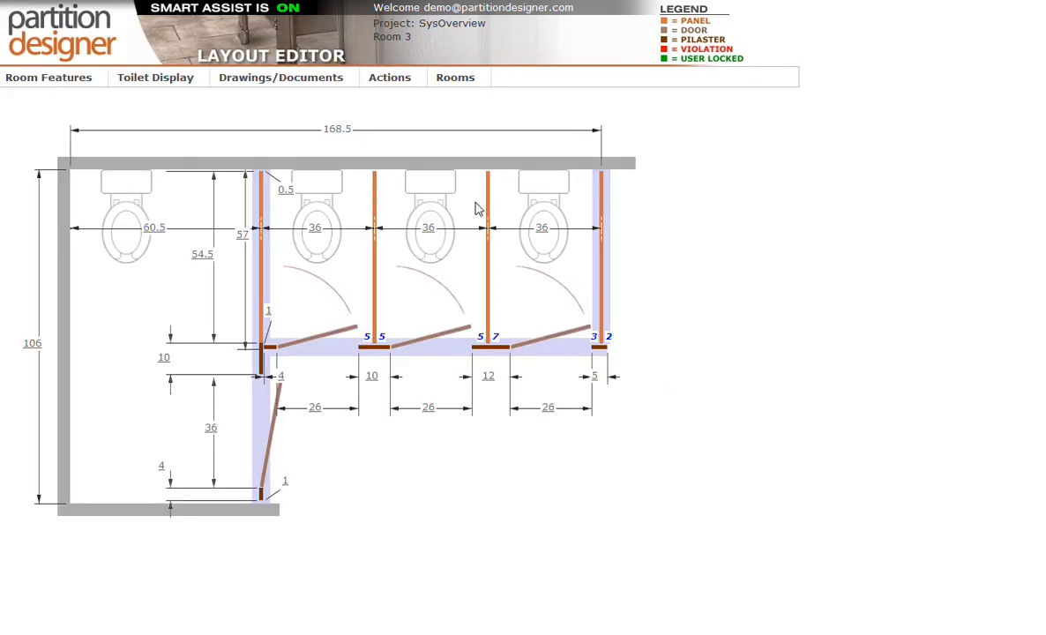
- Review the men and women room layouts, ending back at the Room 3 layout
{"action": "left_click", "coordinate": [399, 81]}
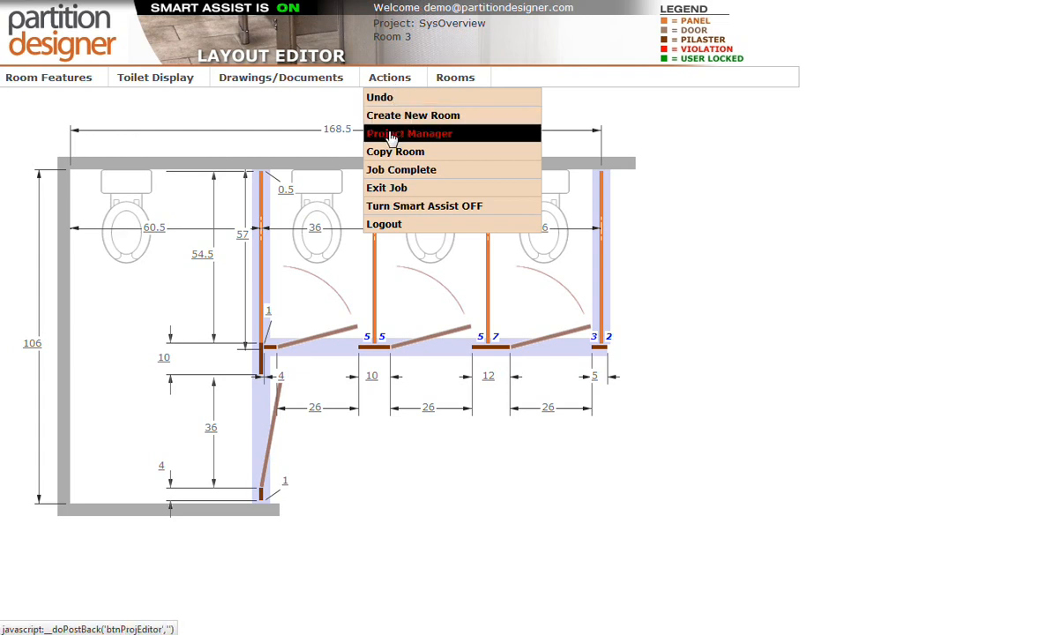
{"action": "mouse_move", "coordinate": [472, 81]}
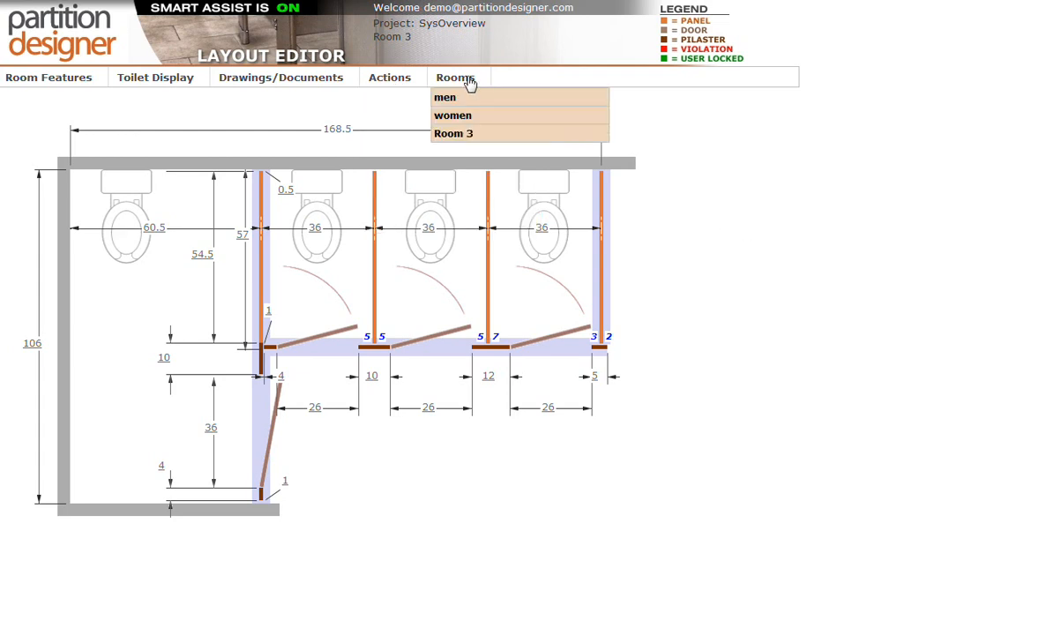
{"action": "left_click", "coordinate": [456, 98]}
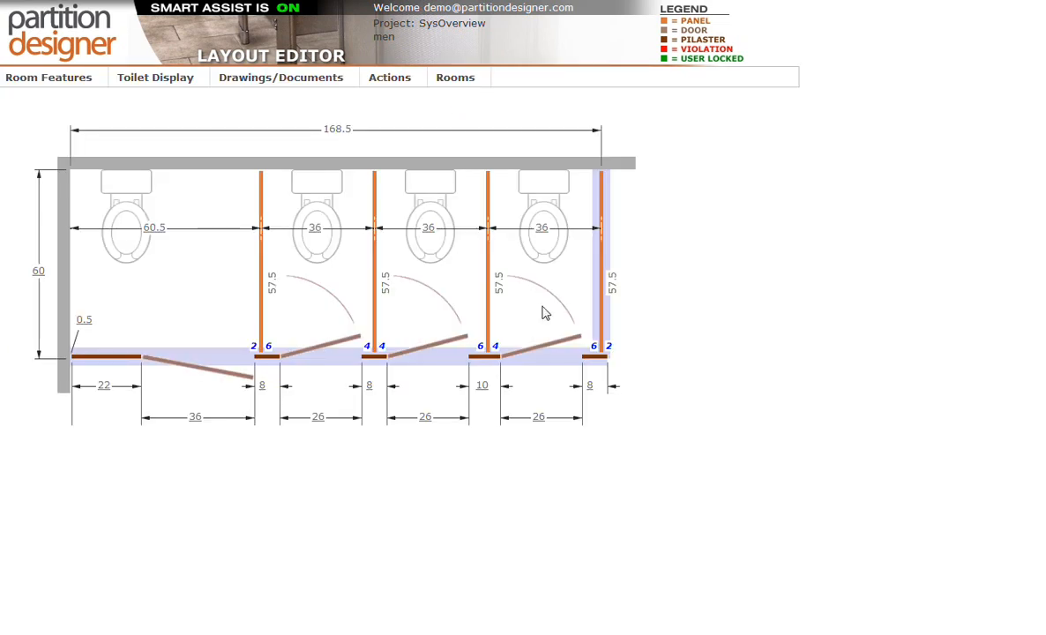
{"action": "mouse_move", "coordinate": [457, 86]}
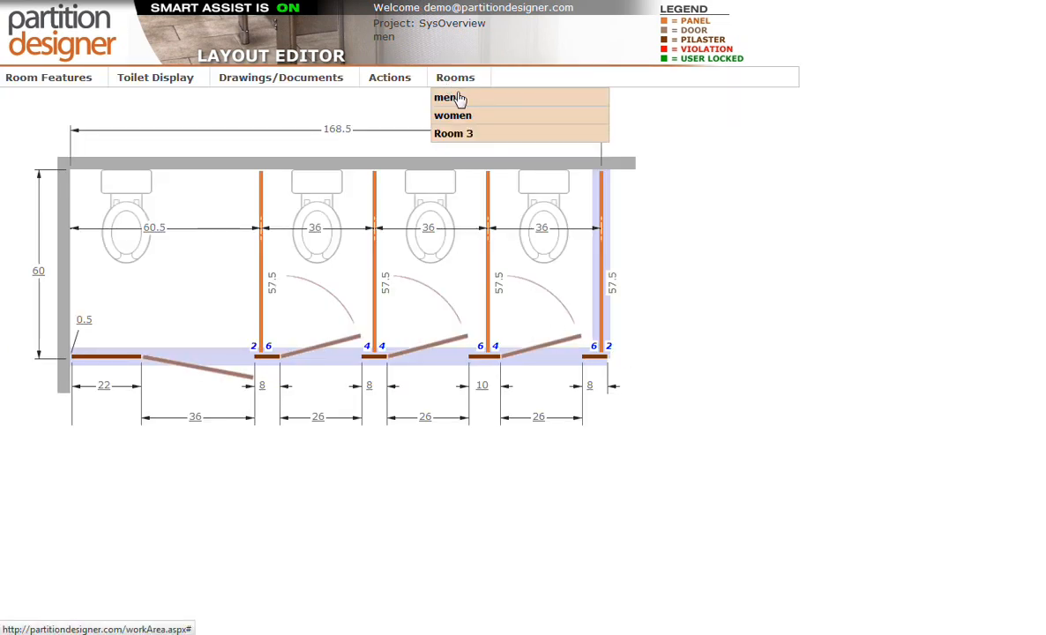
{"action": "left_click", "coordinate": [462, 117]}
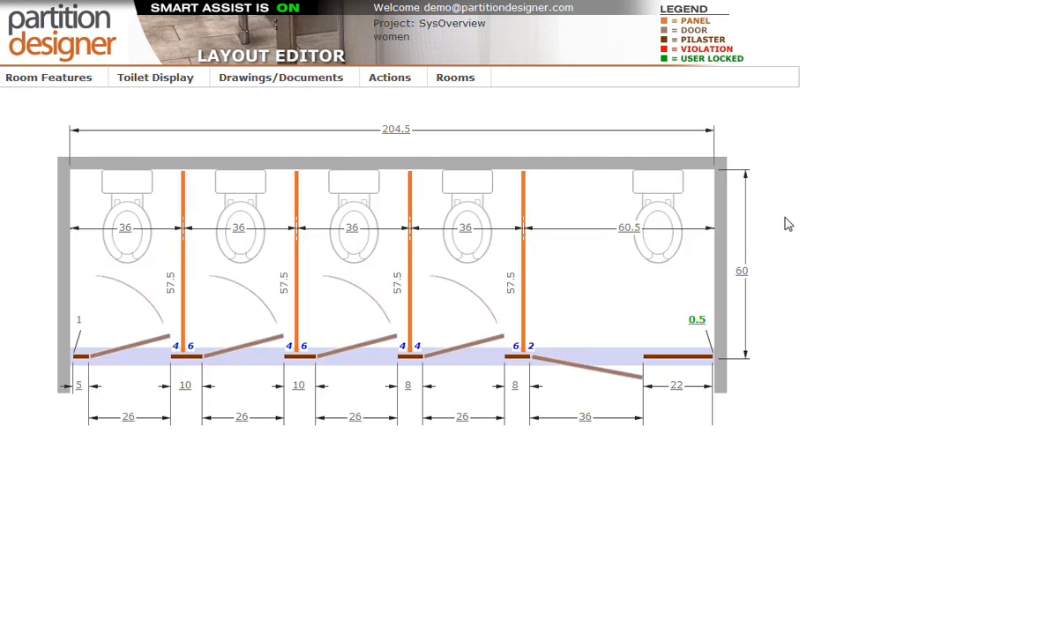
{"action": "mouse_move", "coordinate": [453, 97]}
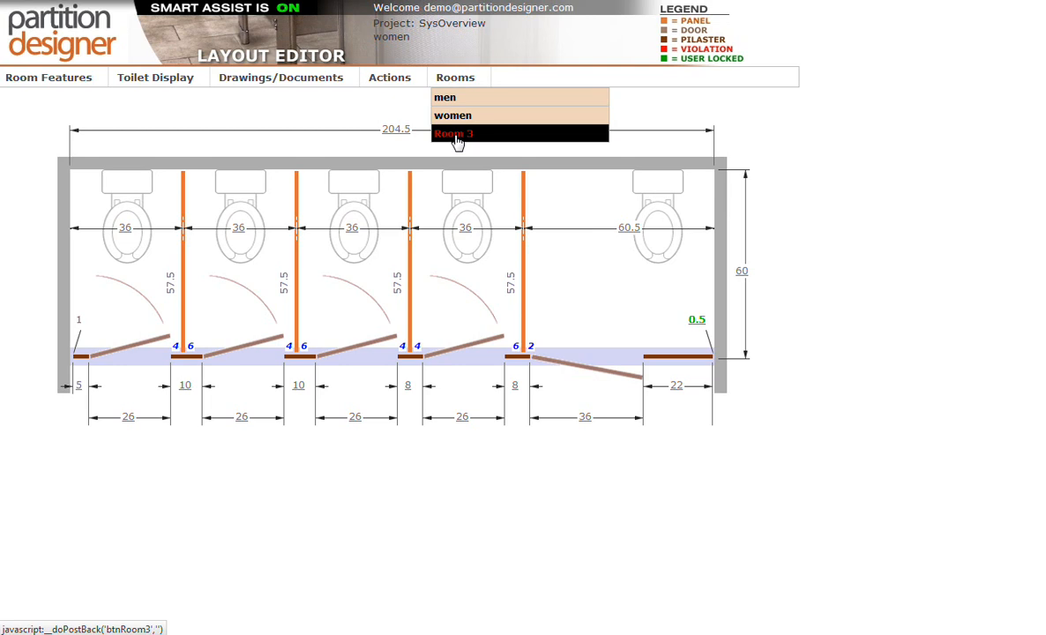
{"action": "left_click", "coordinate": [456, 135]}
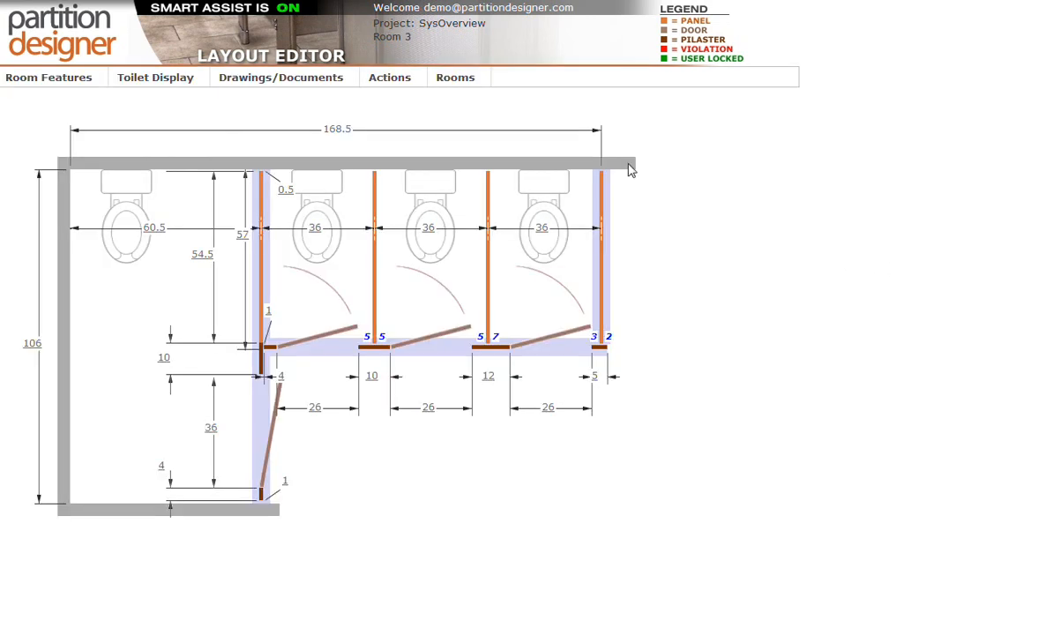
- Open the Project Manager and rename Room 3 as lobby
{"action": "mouse_move", "coordinate": [378, 77]}
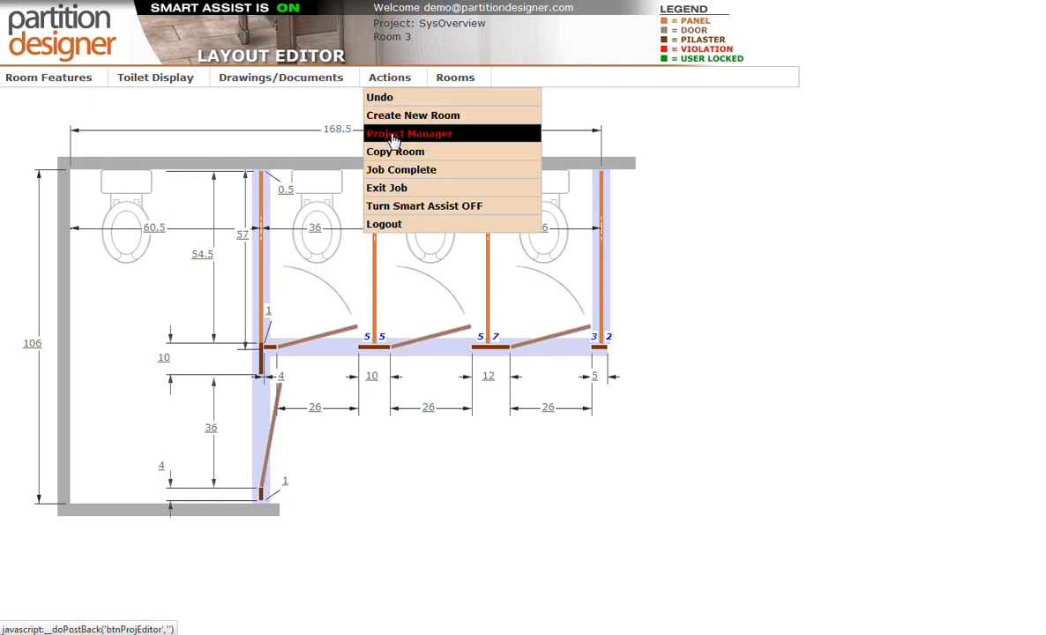
{"action": "left_click", "coordinate": [394, 138]}
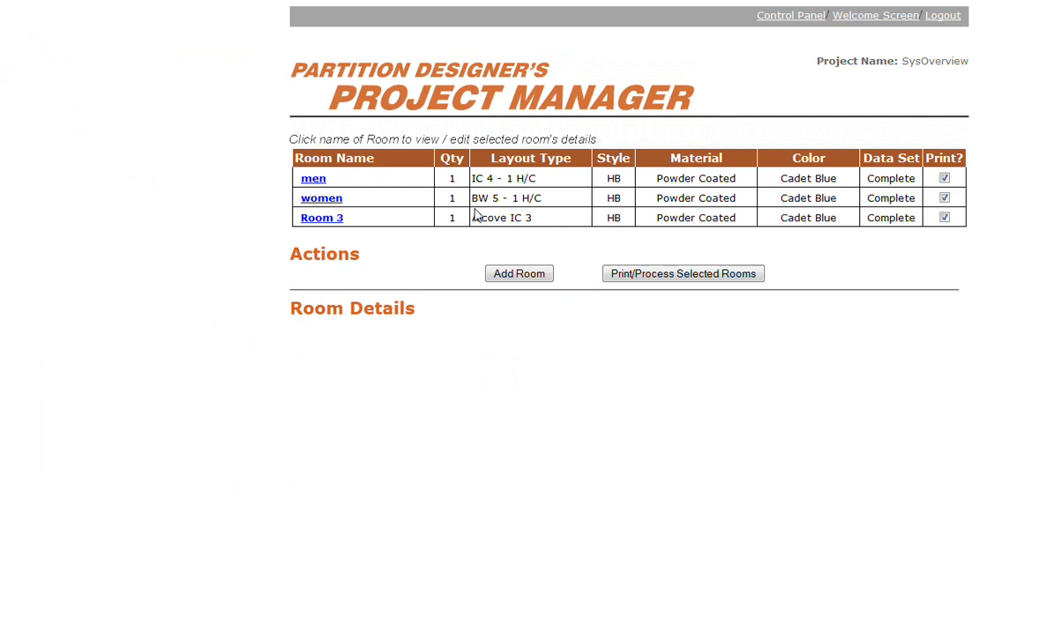
{"action": "left_click", "coordinate": [323, 220]}
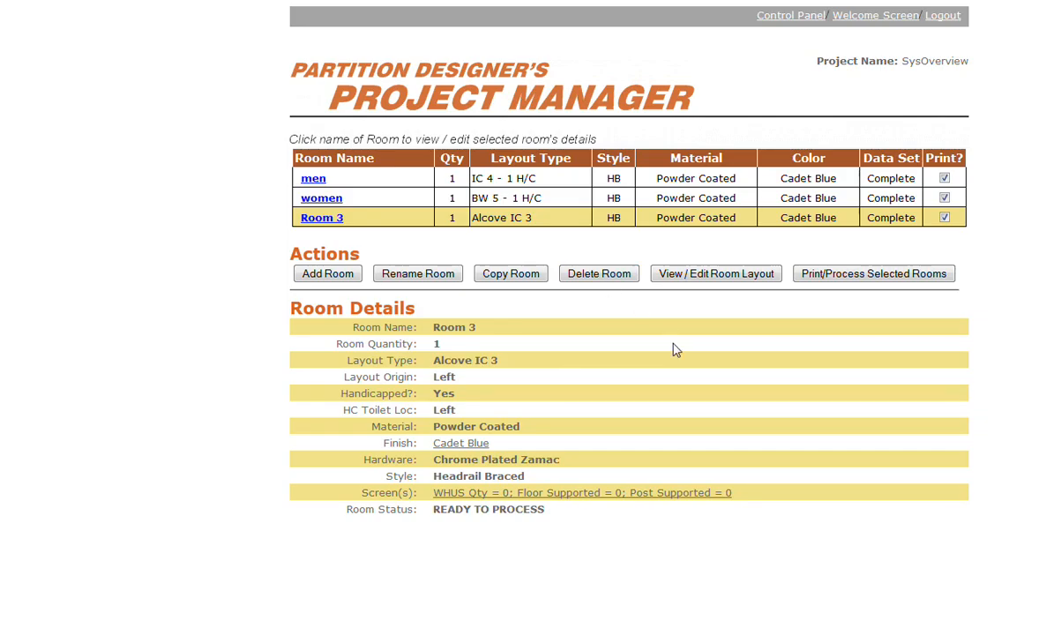
{"action": "left_click", "coordinate": [406, 274]}
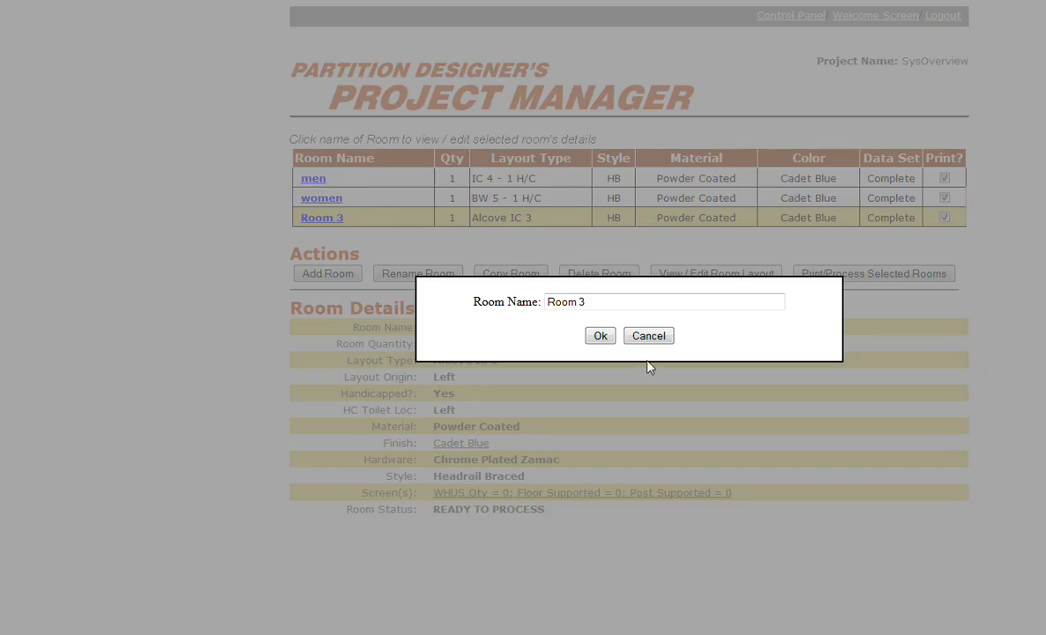
{"action": "triple_click", "coordinate": [600, 302]}
{"action": "type", "text": "lobby"}
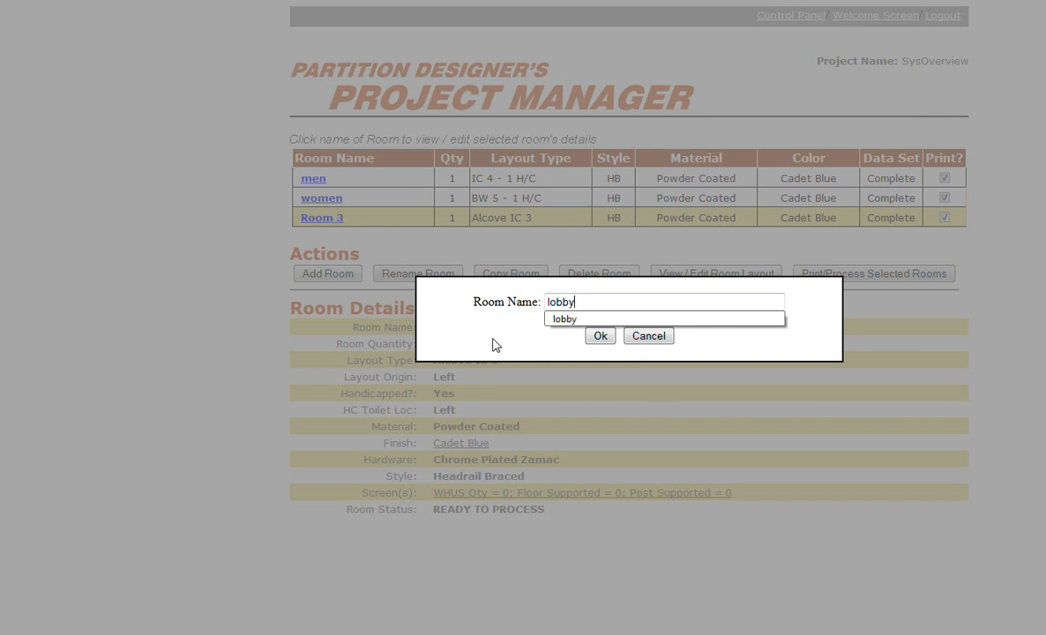
{"action": "left_click", "coordinate": [600, 336]}
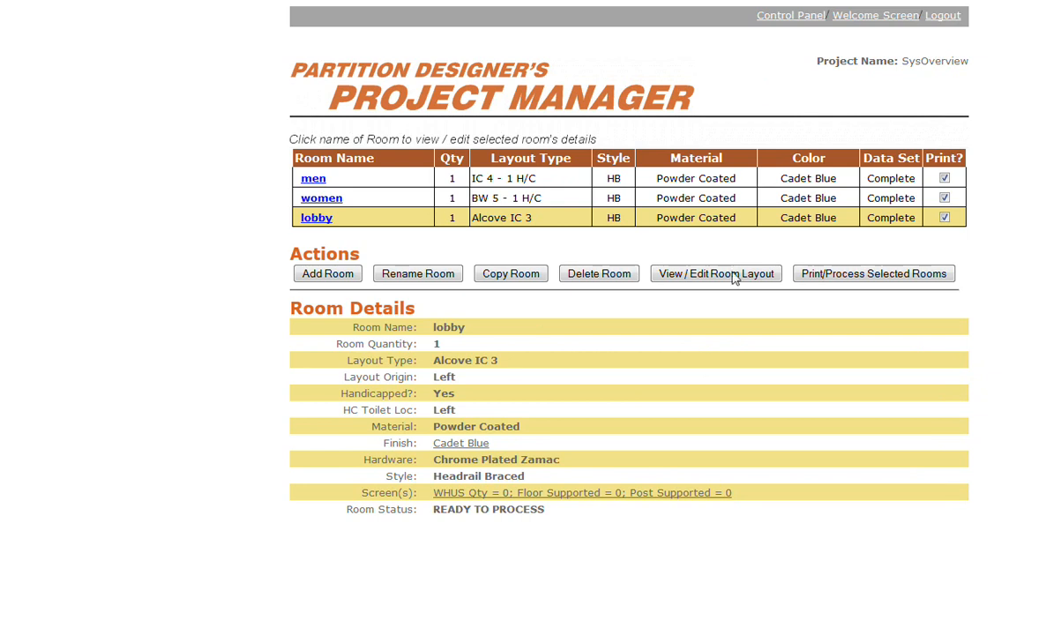
- Process the men, women and lobby rooms with job drawings and job documents, submitting the existing title block details
{"action": "left_click", "coordinate": [861, 276]}
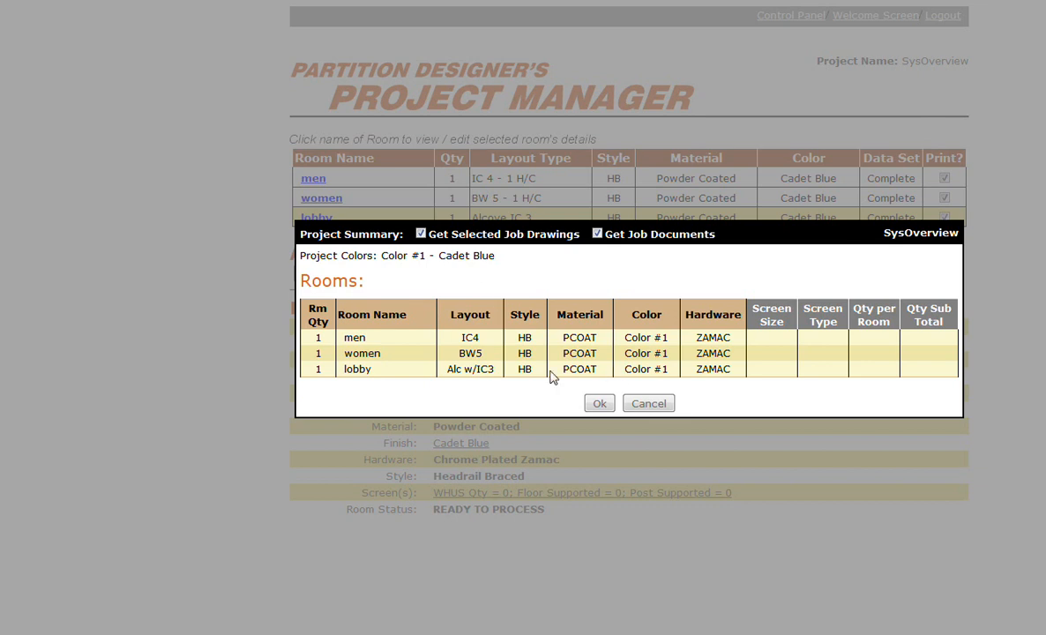
{"action": "left_click", "coordinate": [600, 404]}
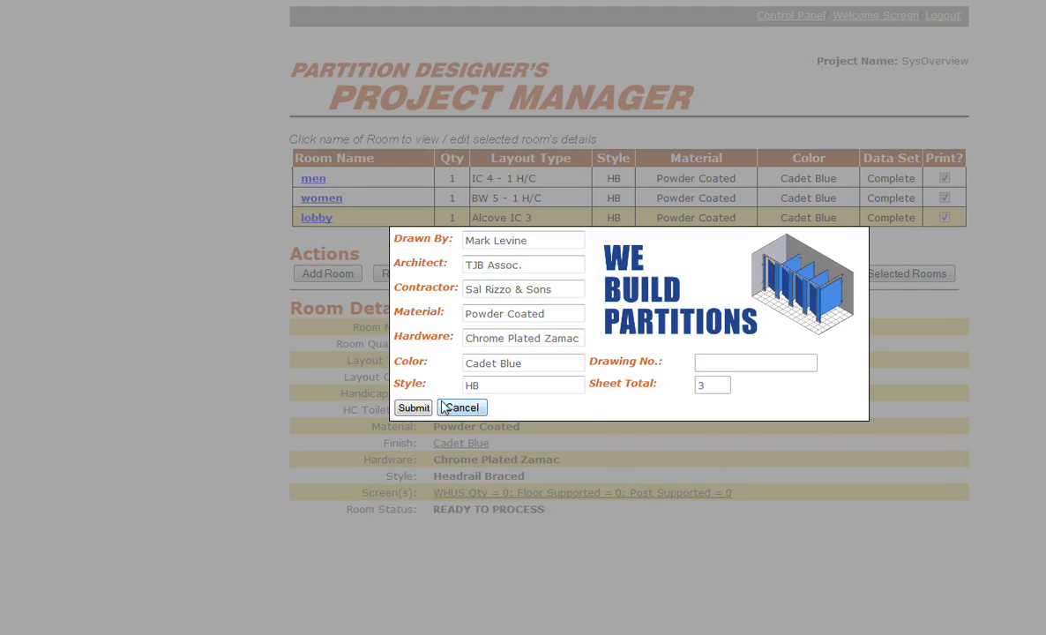
{"action": "left_click", "coordinate": [408, 408]}
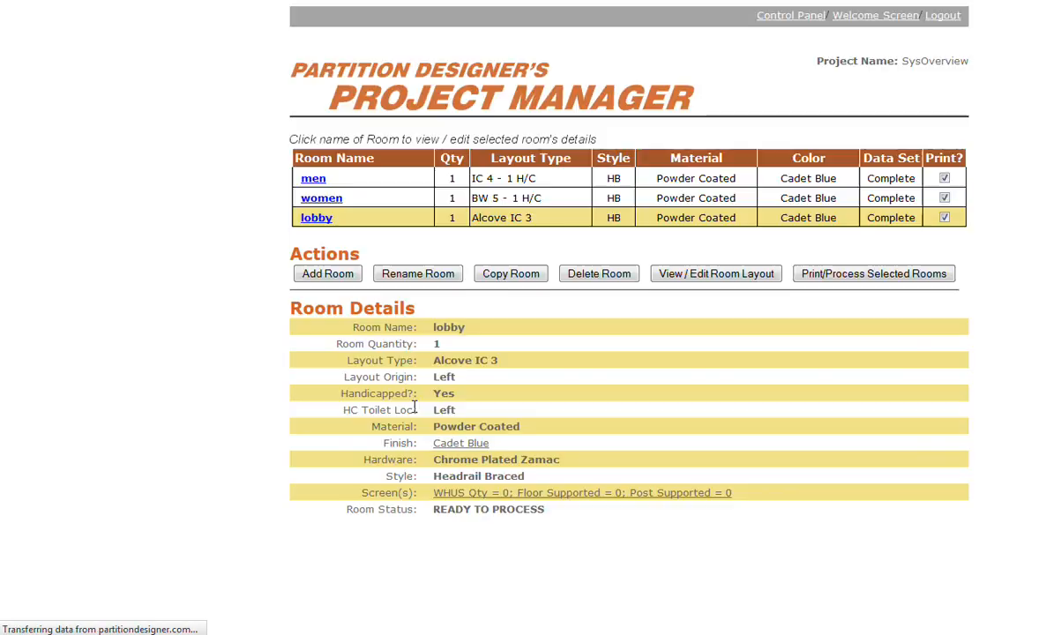